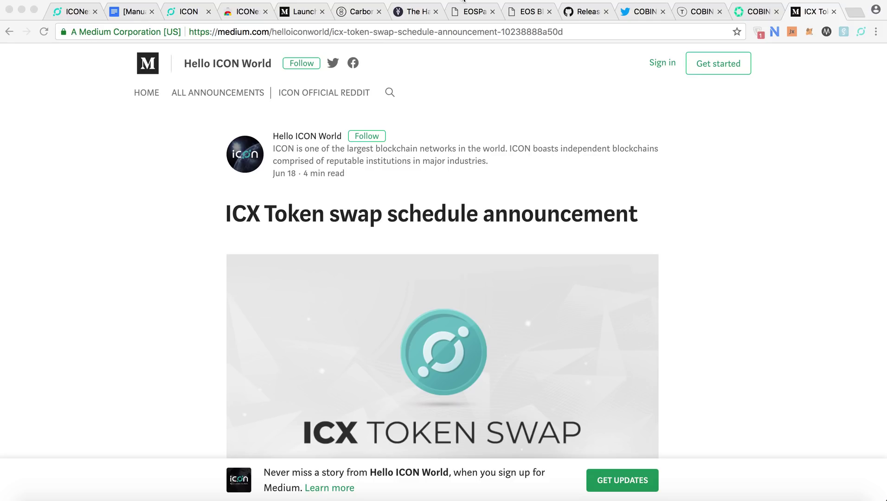
Leave the Medium ICX token swap article for the Havven nUSD airdrop campaign tab.
left_click(426, 11)
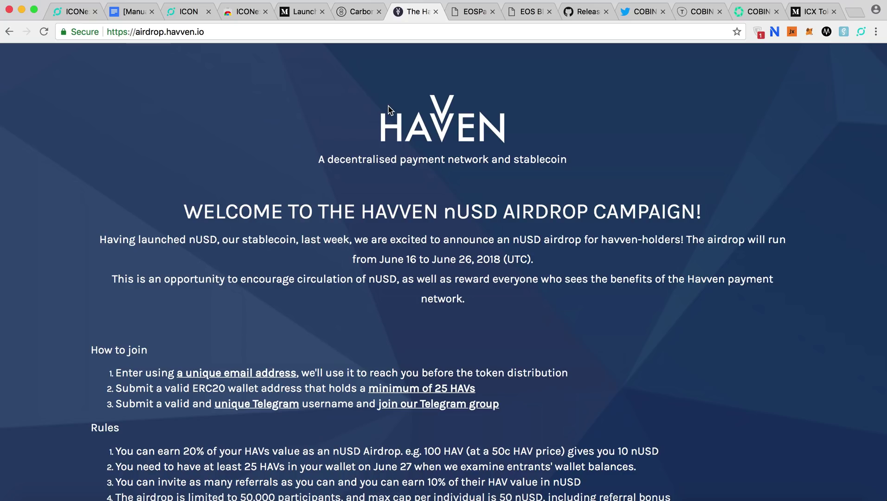
Read through the Havven airdrop rules, then switch to the COBINHOOD zero-fee exchange homepage.
scroll(389, 110, "down", 3)
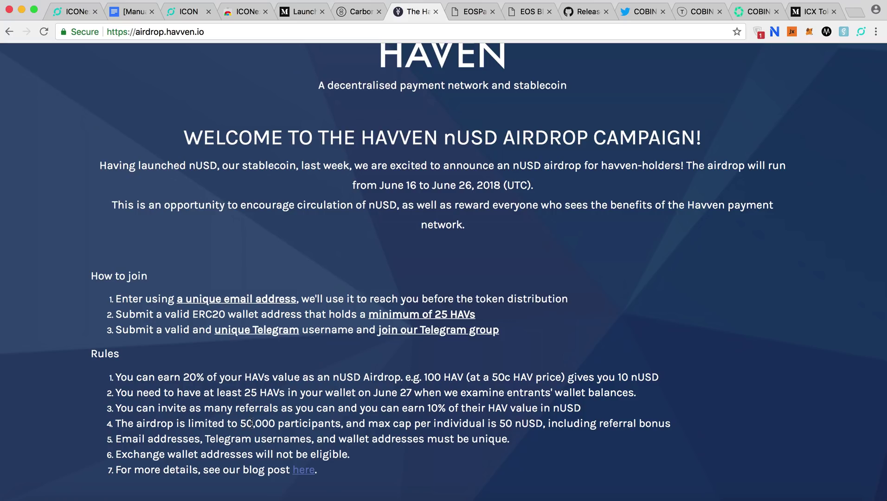
scroll(308, 428, "up", 2)
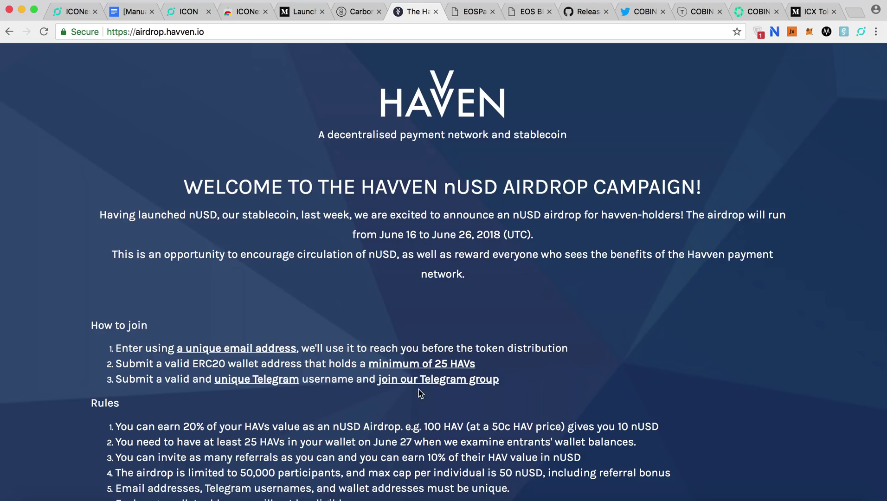
left_click(759, 13)
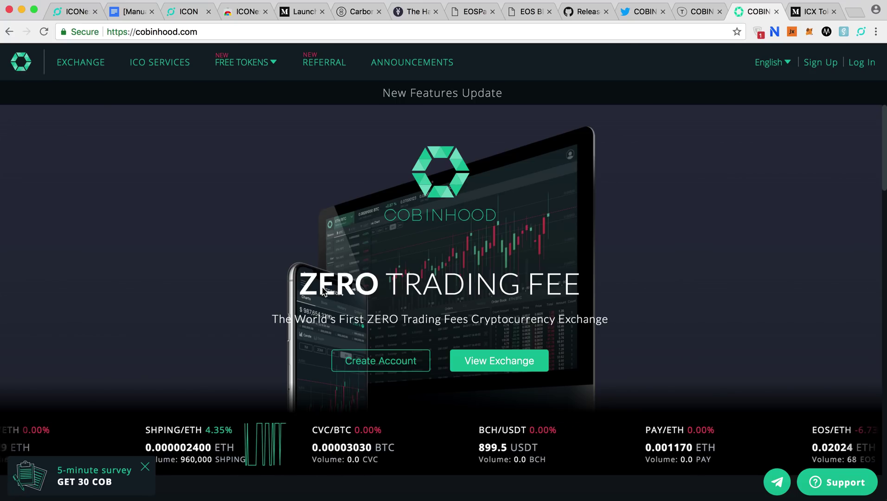
View the COBINHOOD campaign typeform survey.
left_click(700, 13)
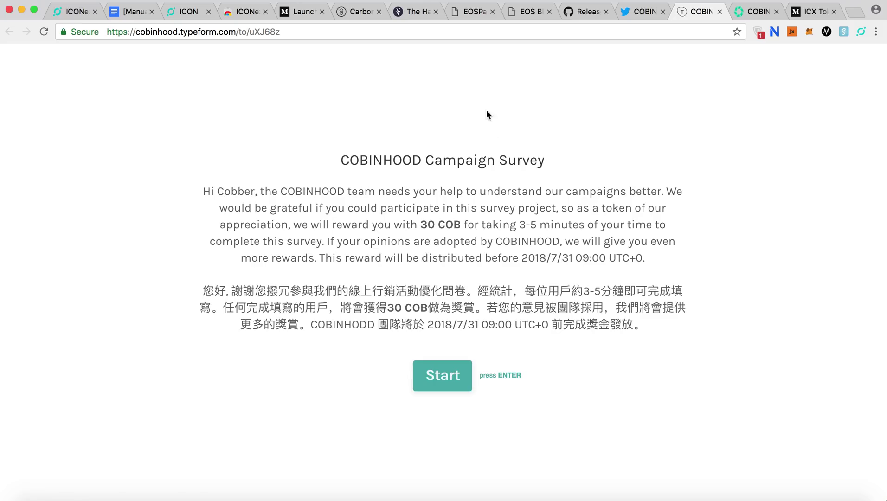
Return to the GitHub SimplEOS releases page showing the 0.5.3 changelog.
left_click(587, 14)
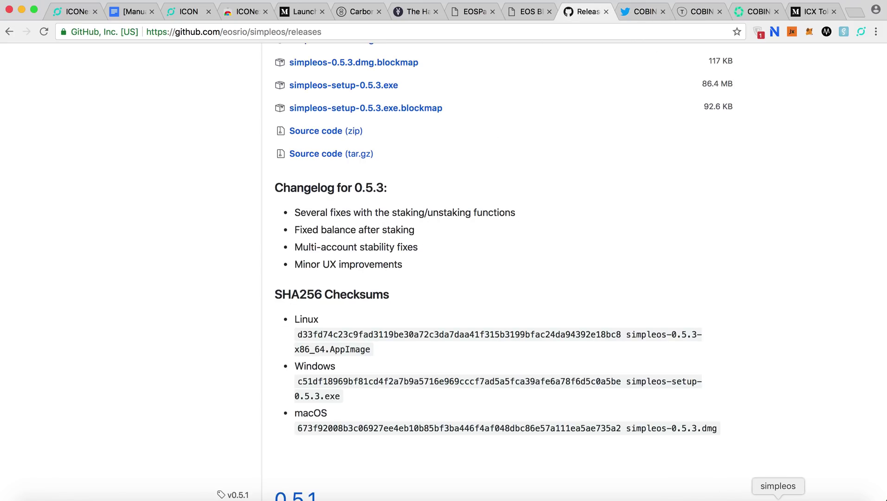
Launch the SimplEOS Wallet app from the Dock.
left_click(778, 499)
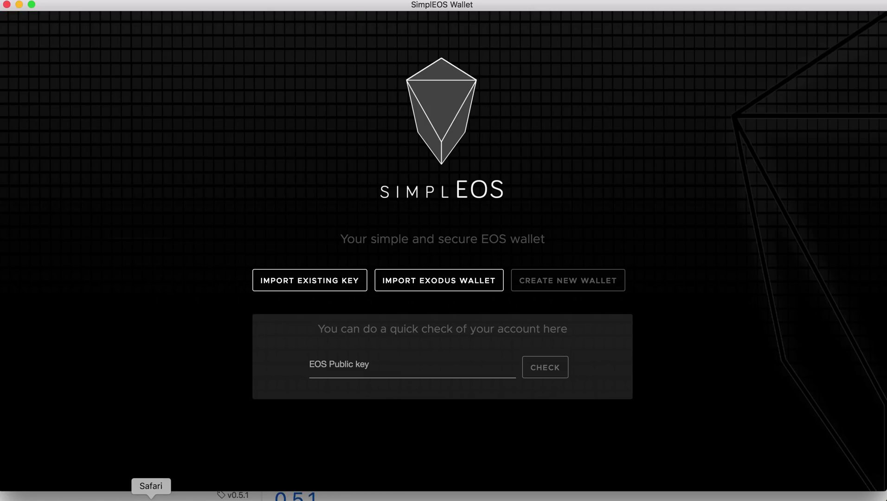
Bring up the EOS Tracker dashboard in Safari, showing 1,942,055 blocks.
left_click(151, 496)
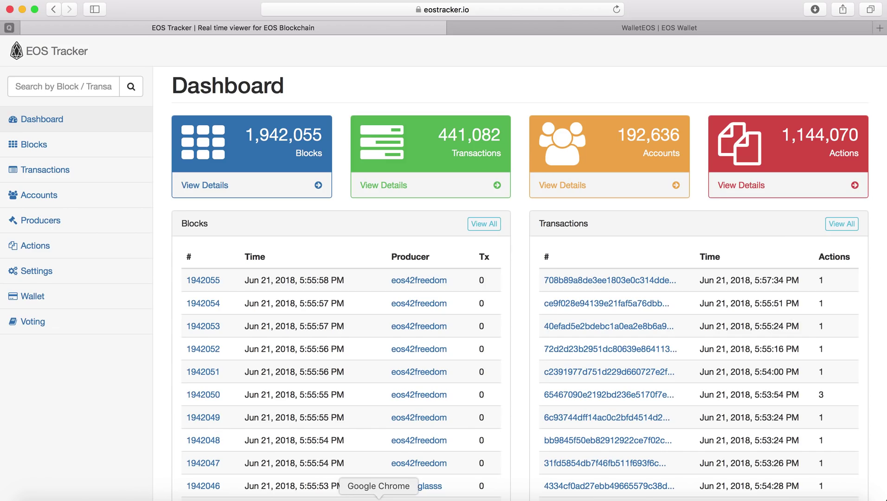
Return to Chrome's SimplEOS 0.5.3 releases page with its SHA256 checksums.
left_click(379, 495)
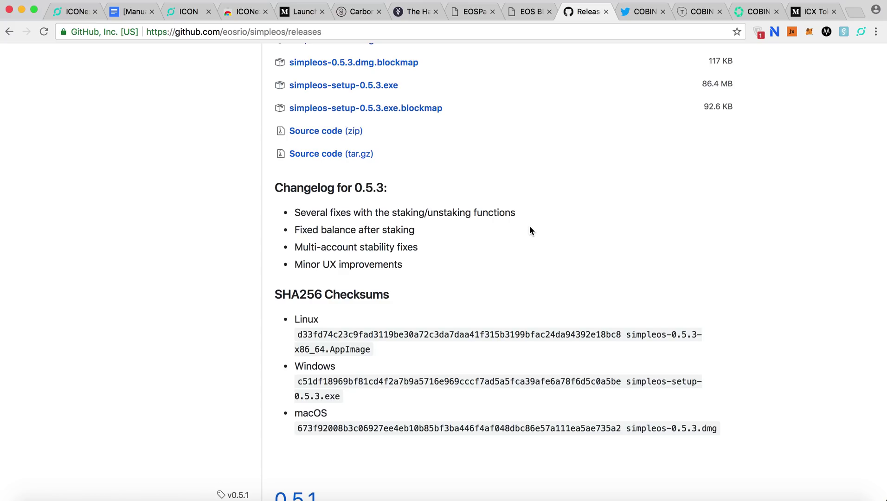
Skim the releases page, then switch to the EOS Block Producer Votes Summary chart (positions 1-30).
scroll(529, 231, "down", 1)
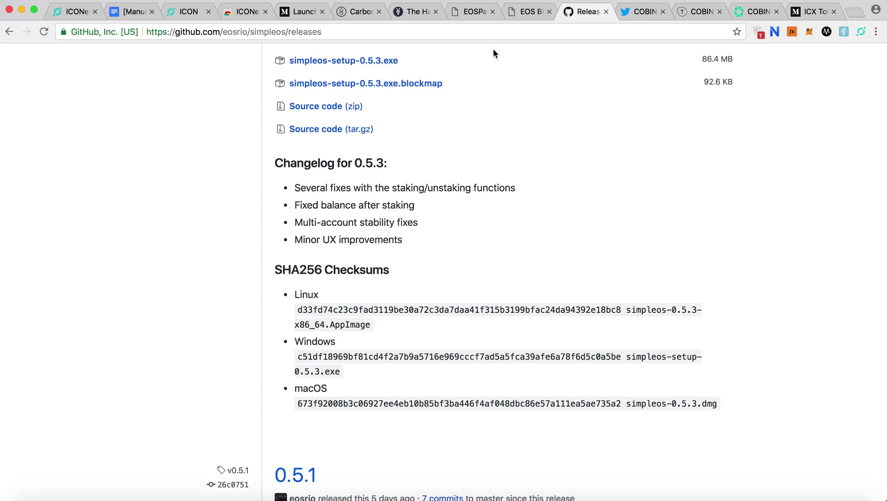
left_click(529, 14)
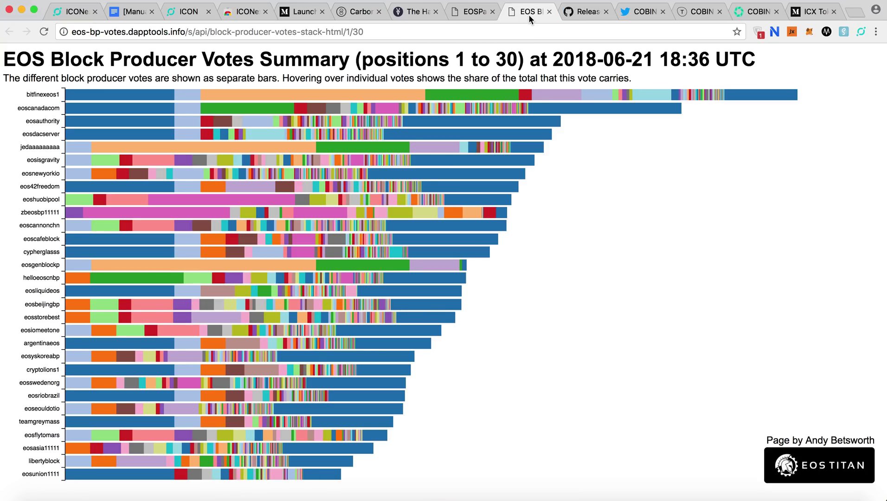
Open the EOSPark overview and scroll down into the BP List ranking, led by bitfinexeos1.
left_click(467, 15)
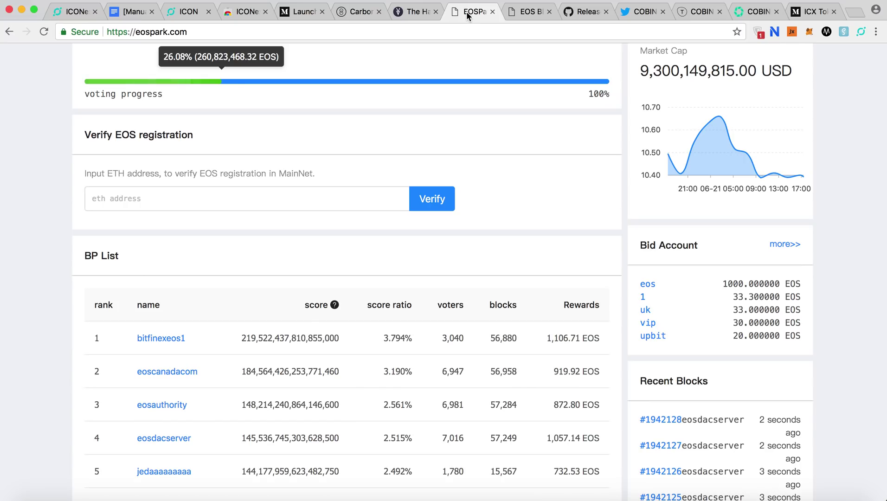
scroll(467, 15, "up", 3)
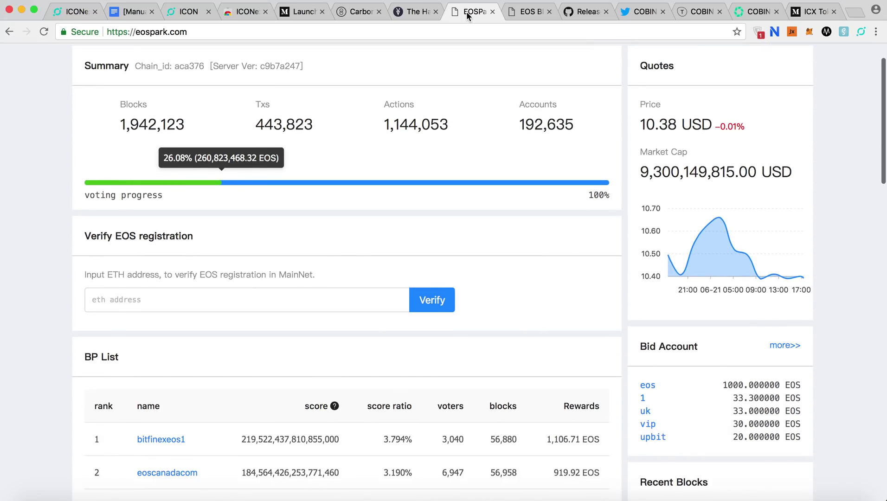
scroll(467, 16, "down", 3)
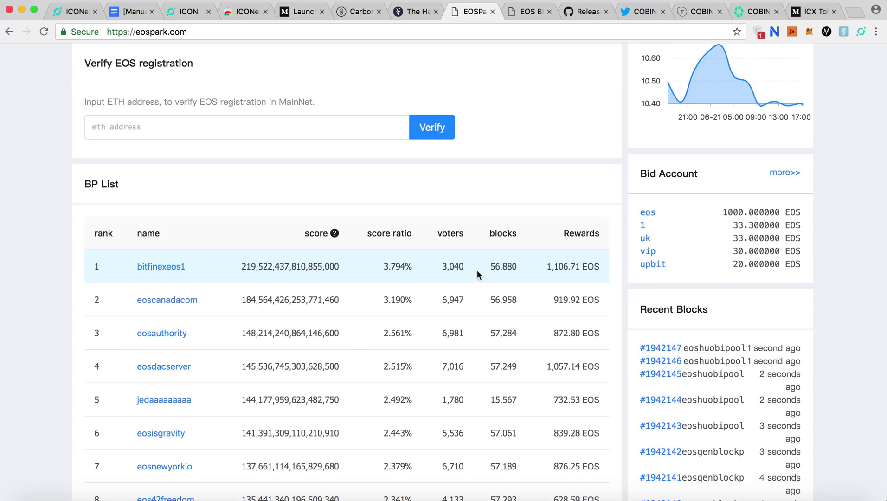
scroll(478, 274, "down", 1)
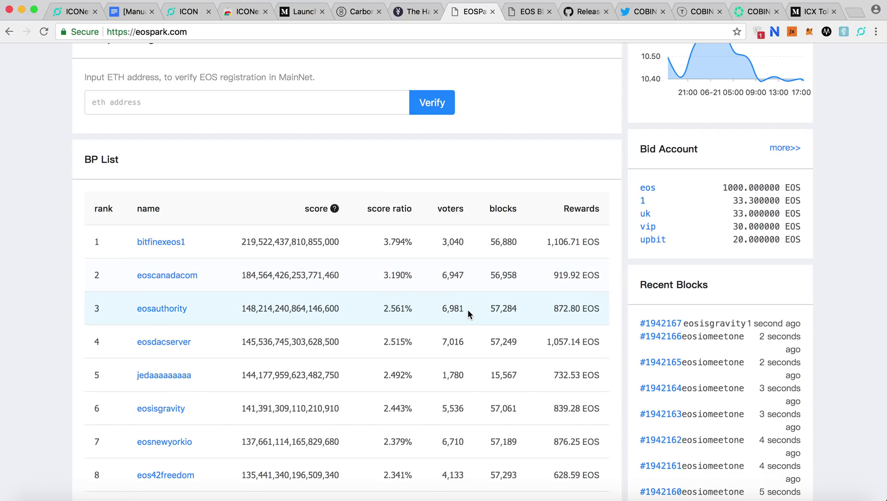
scroll(468, 314, "down", 1)
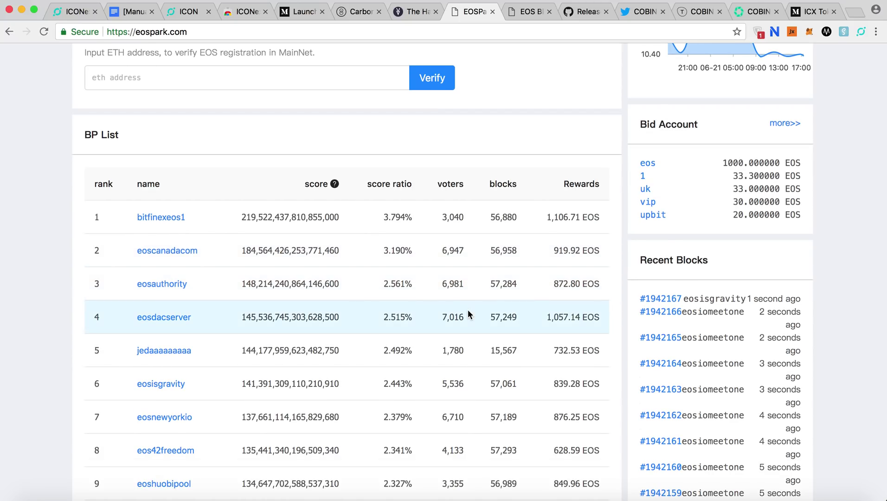
scroll(468, 310, "down", 1)
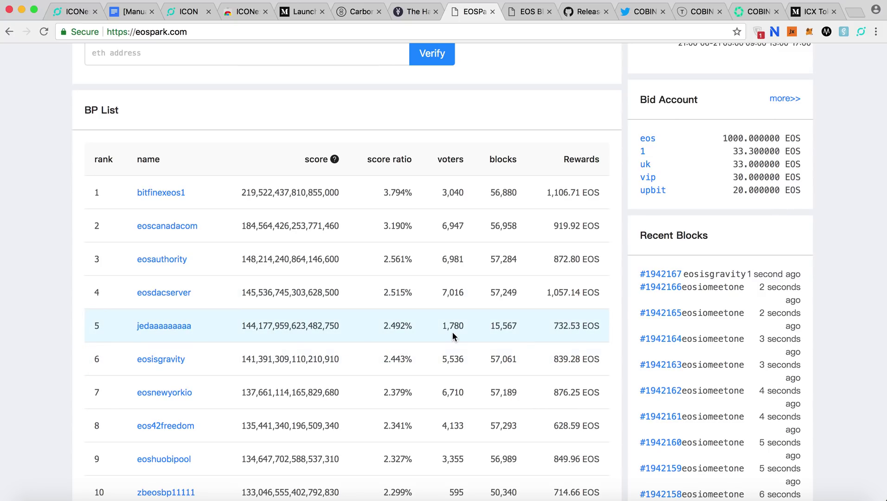
scroll(454, 333, "down", 3)
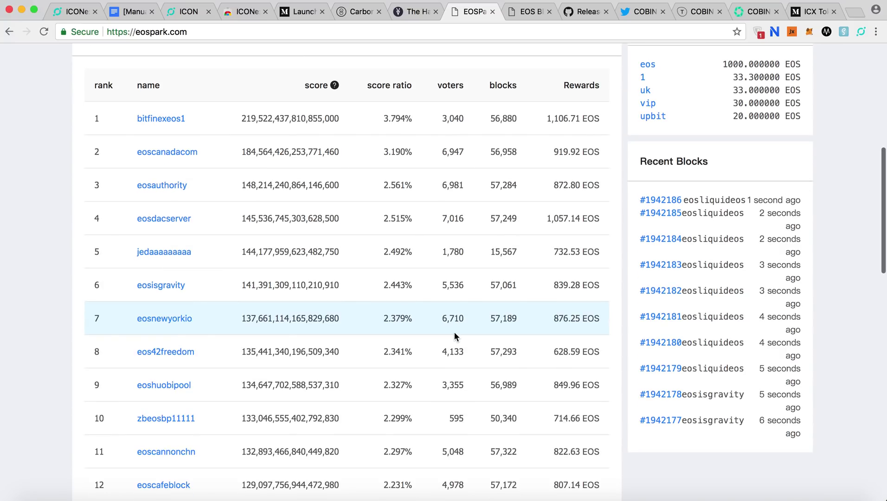
scroll(454, 331, "down", 2)
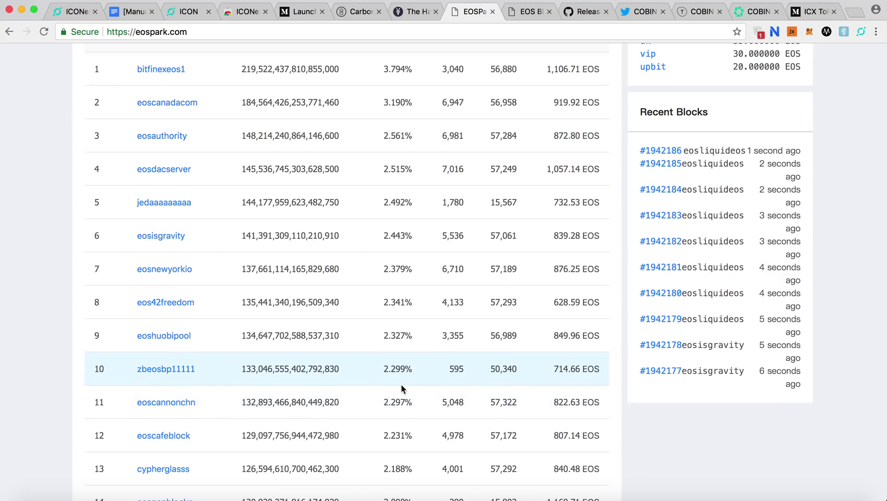
Finish reviewing the BP List, then return to the EOS Block Producer Votes Summary chart.
scroll(457, 383, "down", 4)
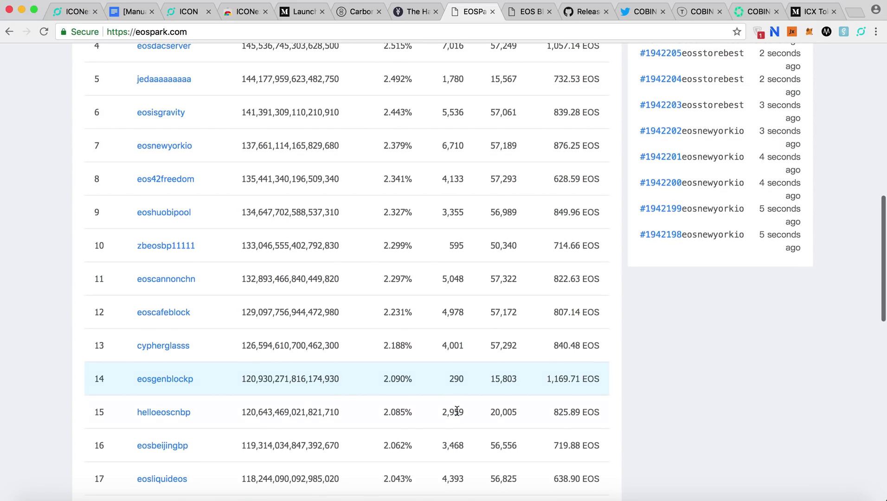
scroll(456, 412, "down", 5)
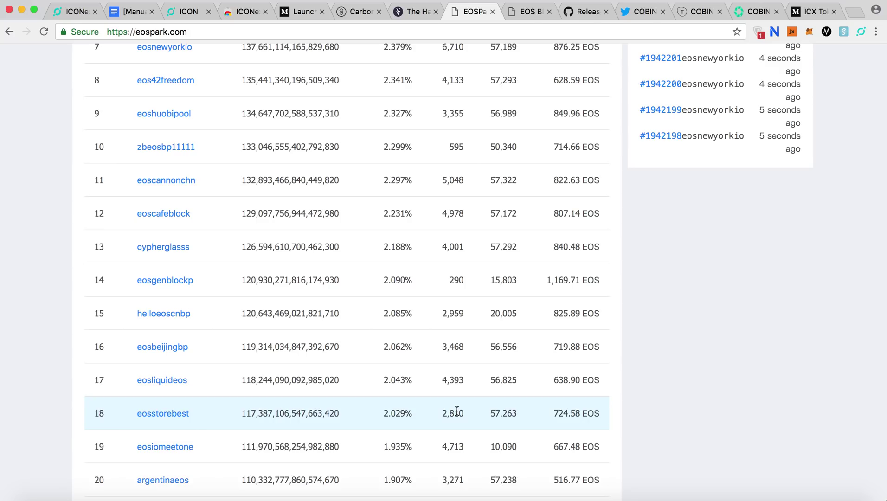
scroll(457, 411, "up", 20)
scroll(457, 411, "down", 5)
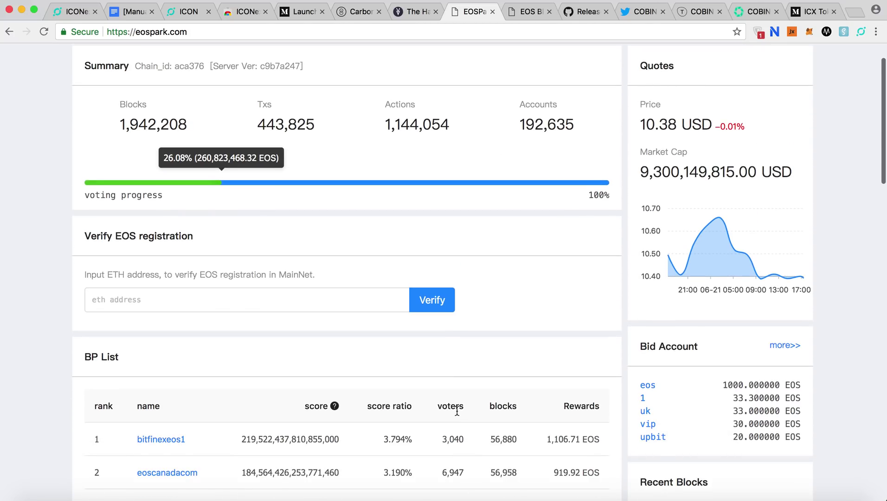
scroll(457, 415, "down", 7)
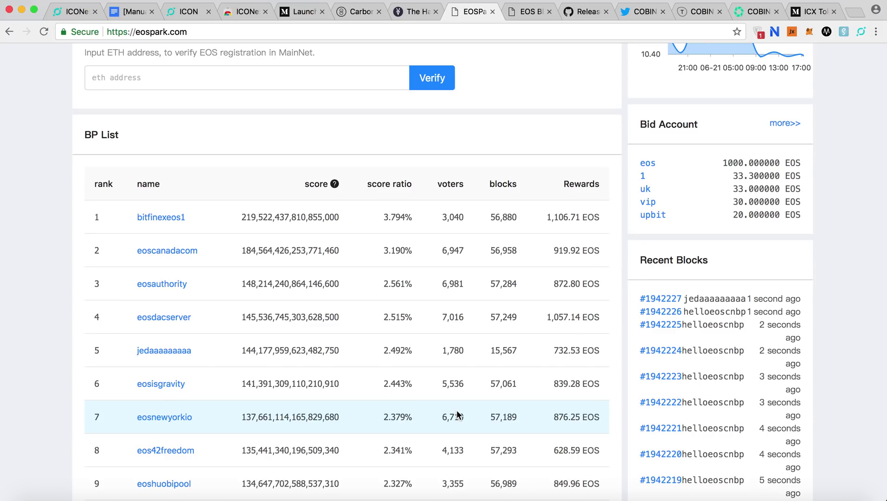
scroll(456, 411, "down", 2)
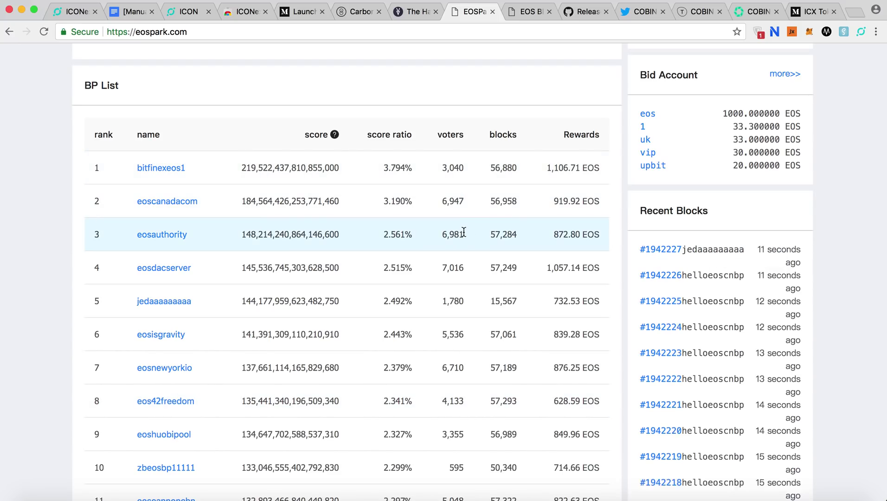
scroll(463, 231, "down", 1)
scroll(463, 231, "up", 15)
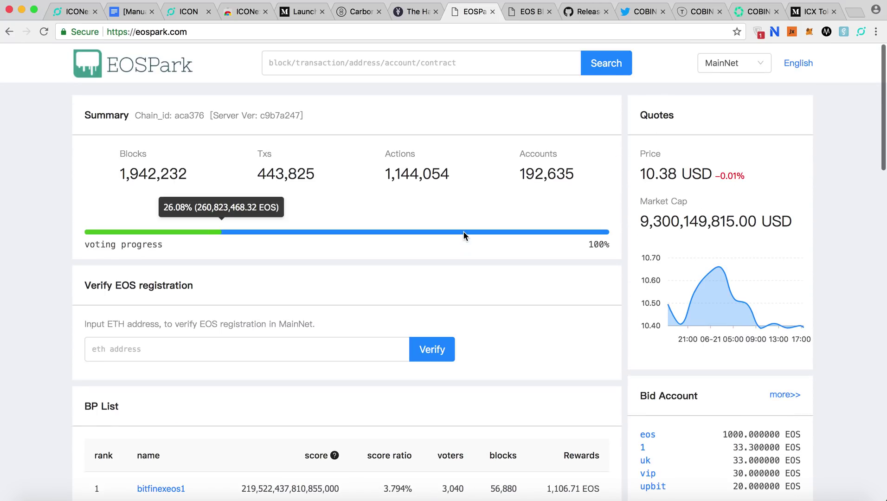
left_click(529, 11)
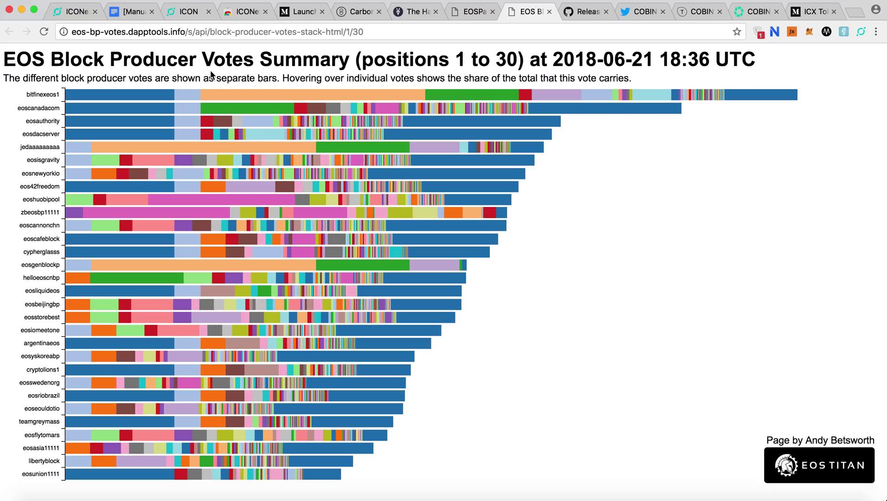
mouse_move(139, 102)
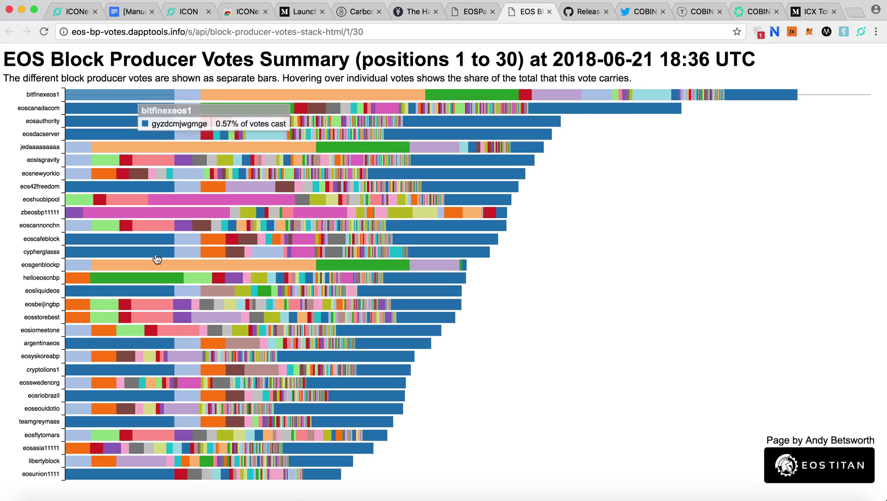
mouse_move(155, 267)
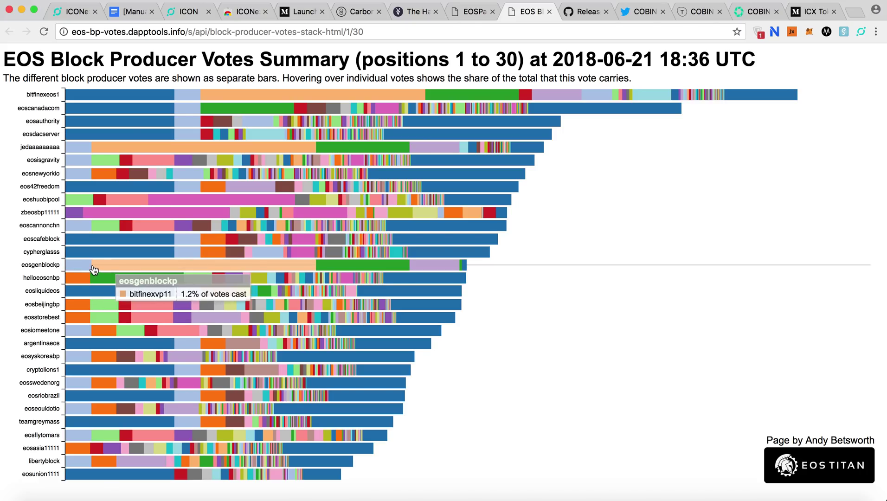
mouse_move(325, 259)
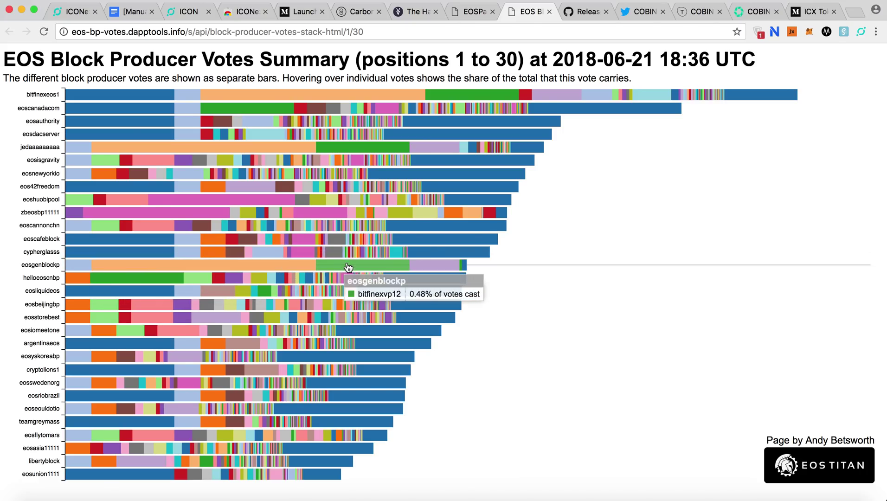
mouse_move(421, 266)
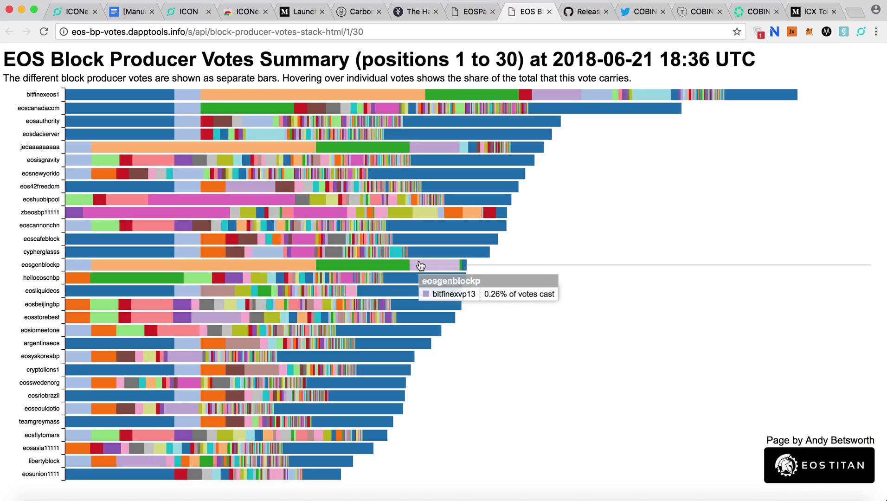
mouse_move(238, 259)
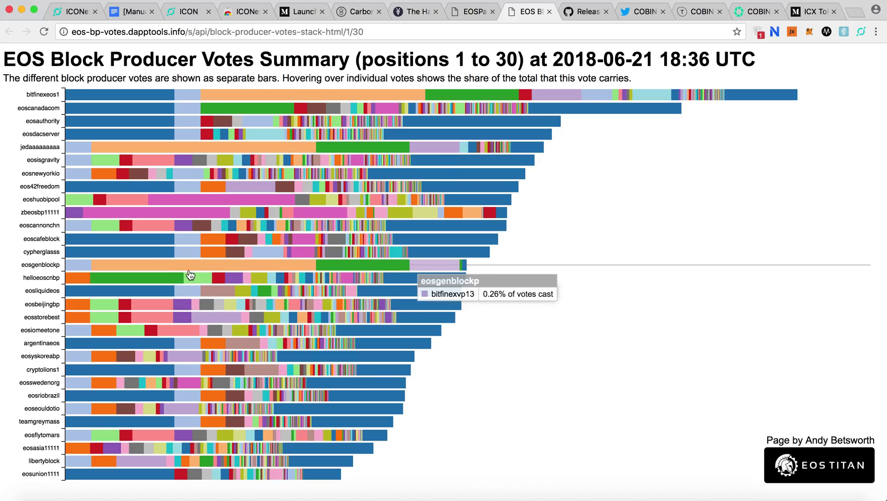
mouse_move(176, 320)
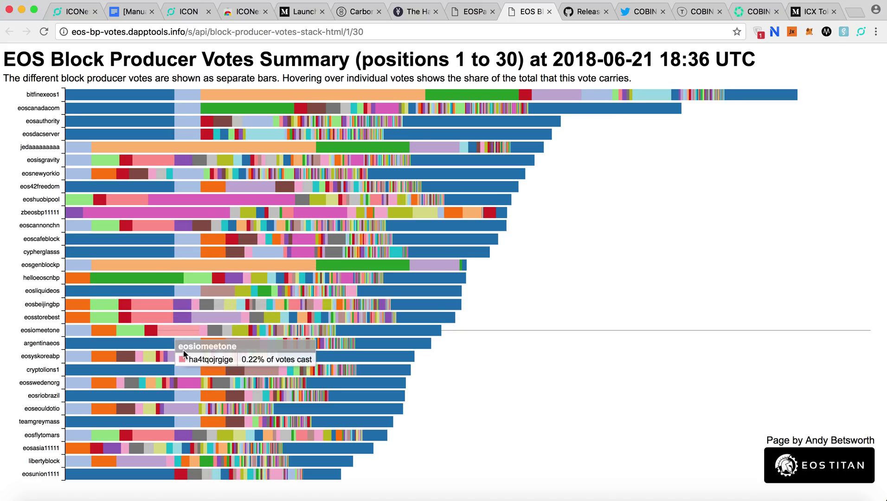
mouse_move(228, 424)
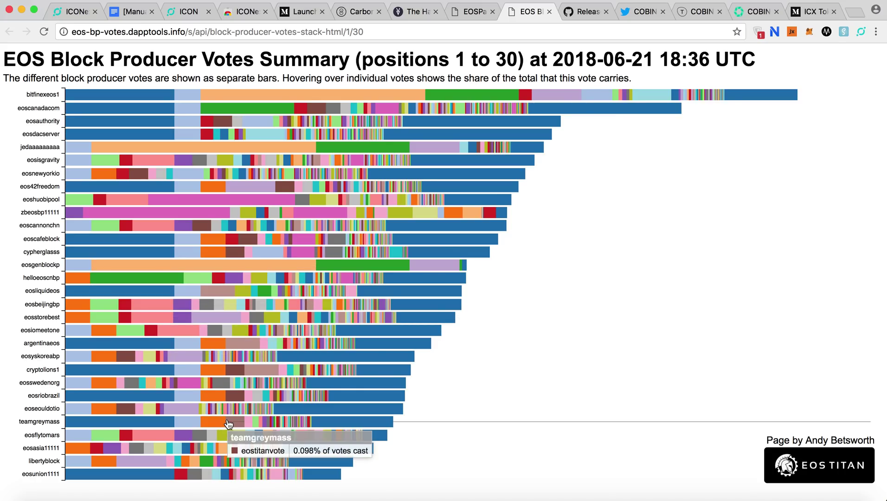
mouse_move(187, 147)
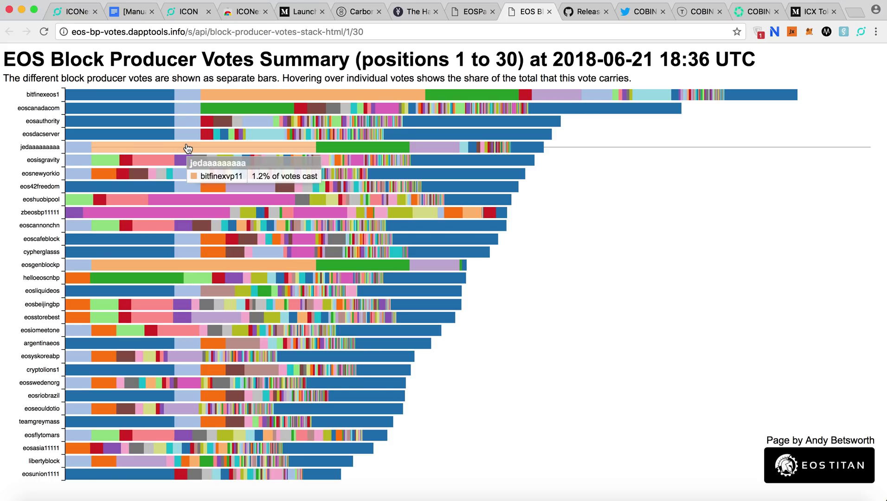
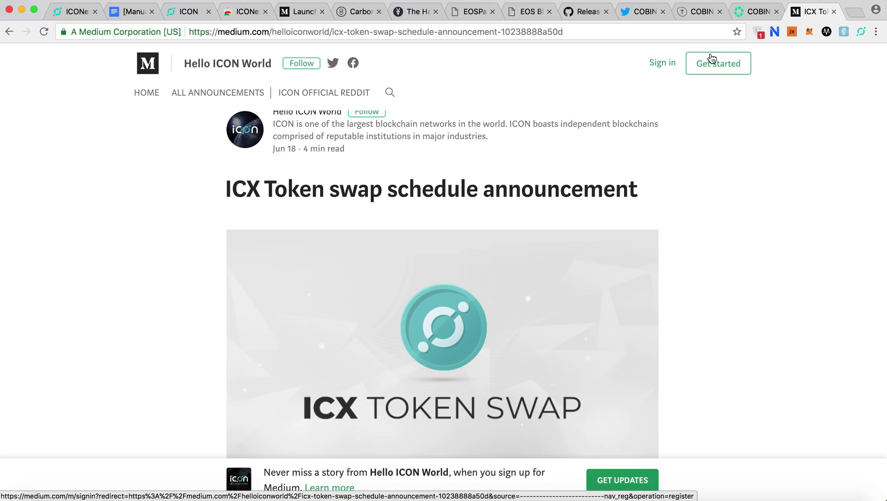
Scroll the Medium ICX swap article past the swap schedule and procedure to the distribution table.
scroll(712, 59, "down", 10)
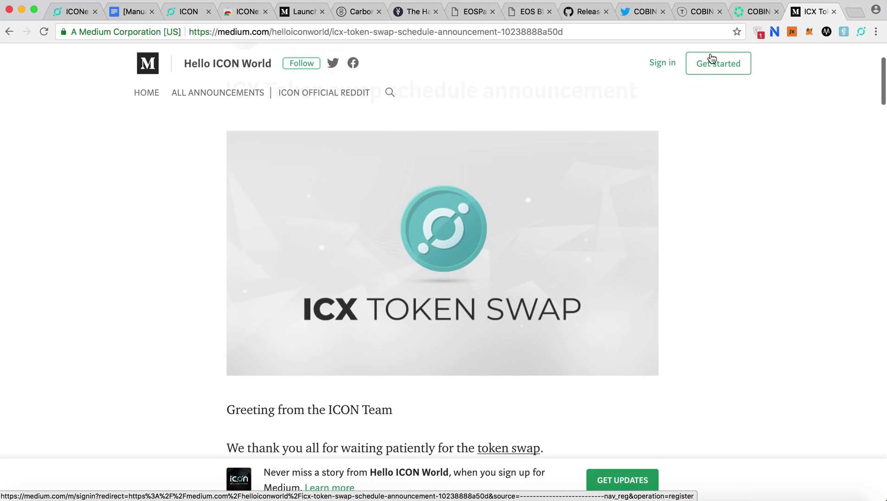
scroll(713, 59, "down", 10)
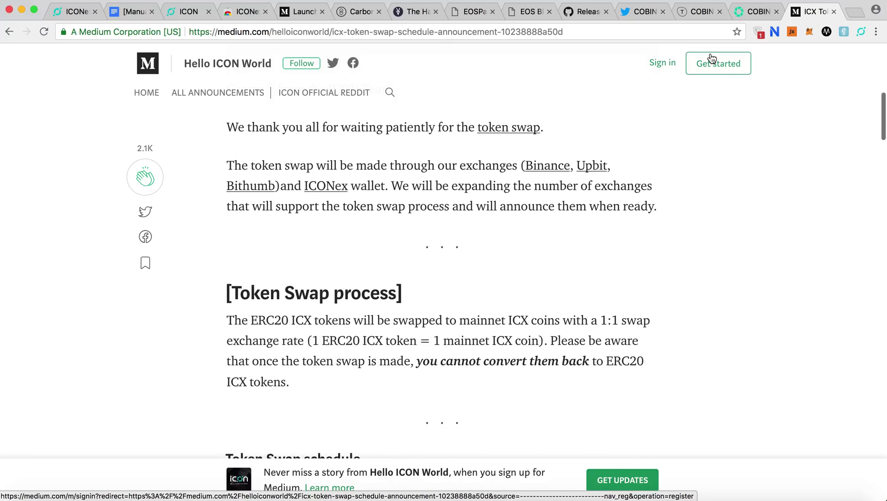
scroll(713, 59, "down", 2)
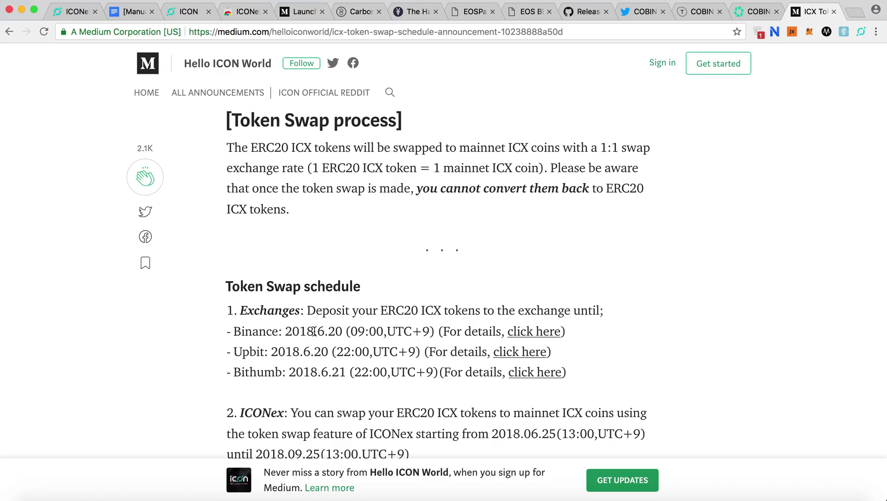
scroll(321, 362, "down", 3)
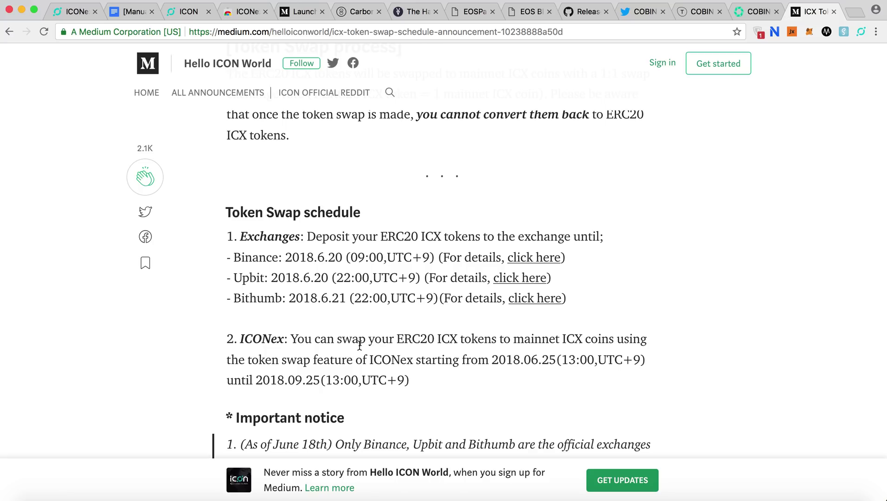
scroll(360, 344, "down", 1)
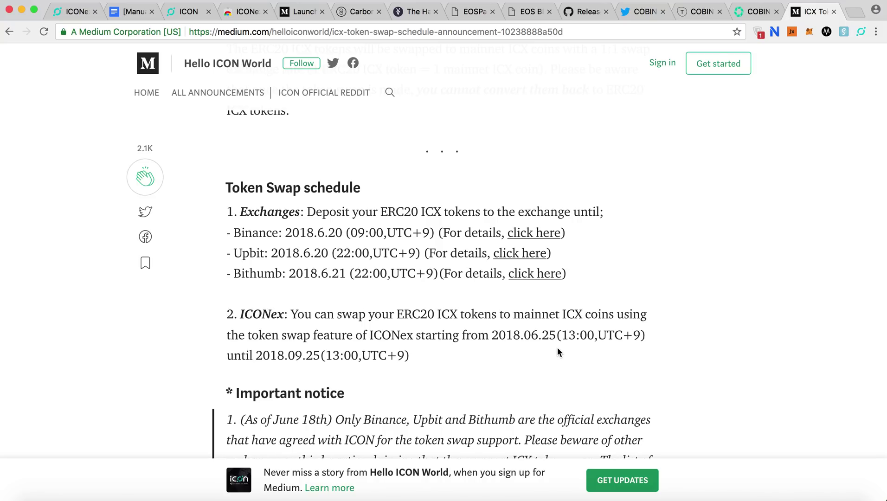
scroll(303, 355, "down", 5)
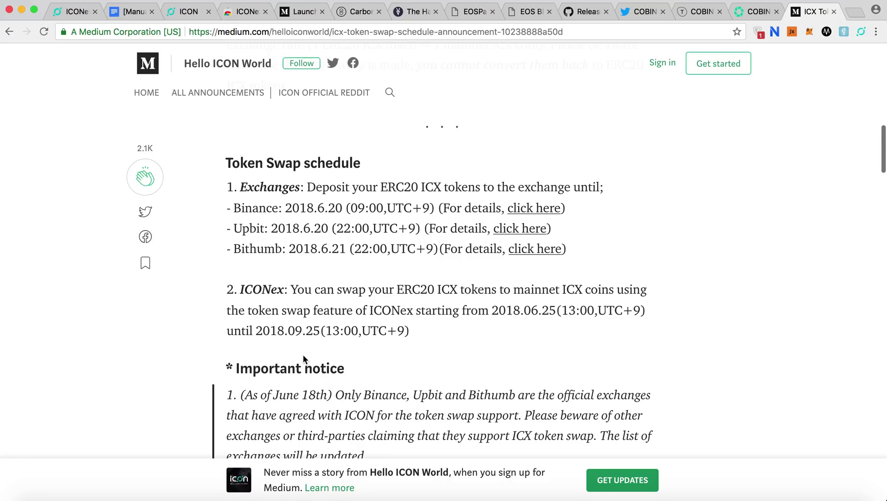
scroll(303, 356, "down", 2)
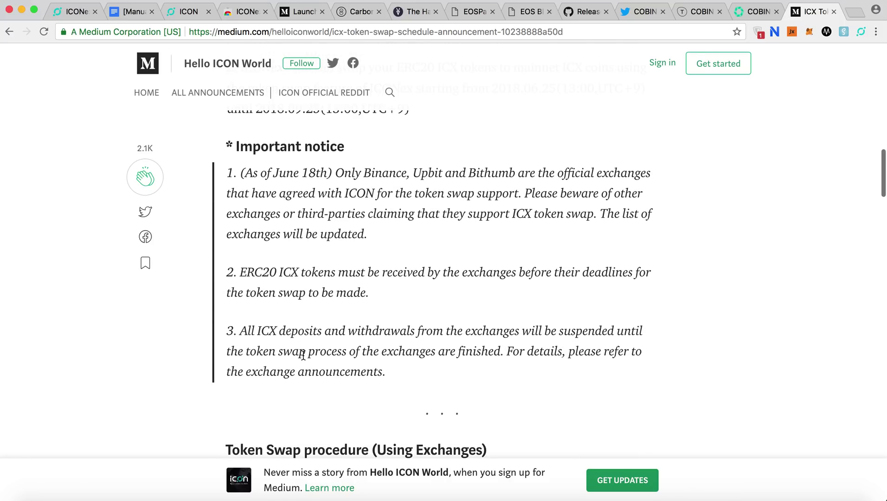
scroll(303, 355, "down", 4)
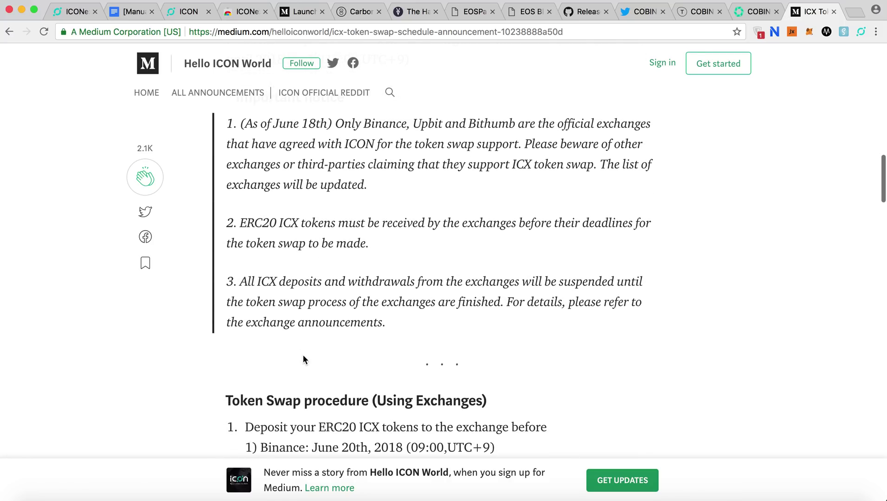
scroll(303, 355, "down", 5)
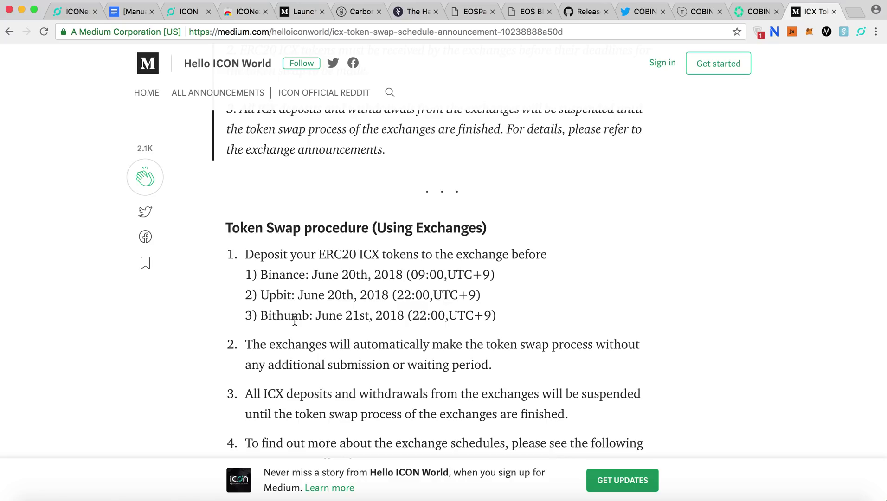
scroll(294, 320, "down", 5)
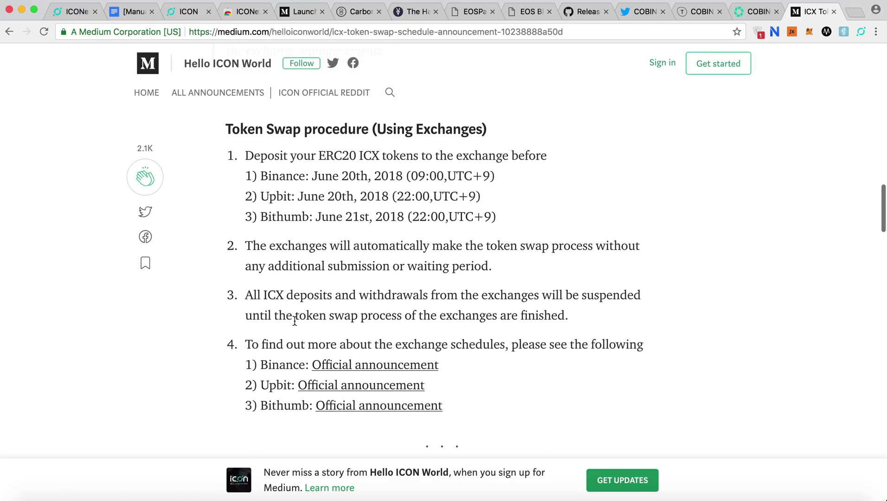
scroll(294, 322, "down", 10)
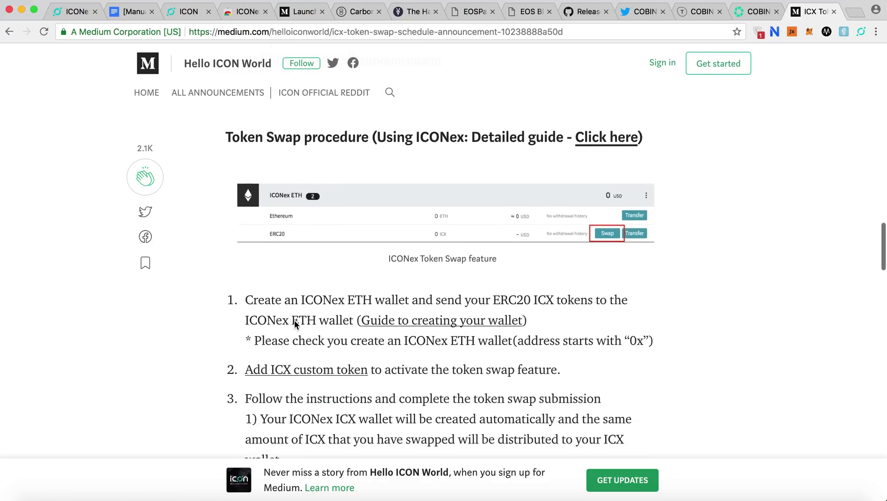
scroll(294, 320, "down", 3)
scroll(293, 321, "up", 2)
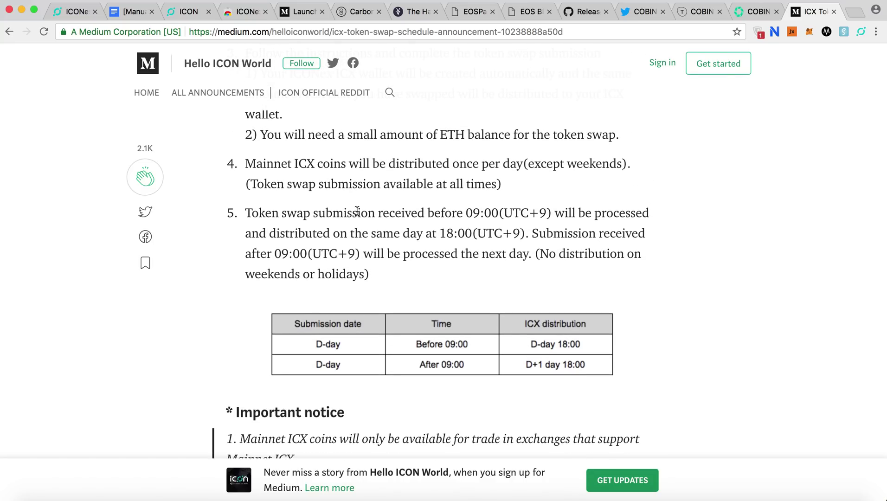
scroll(357, 211, "up", 1)
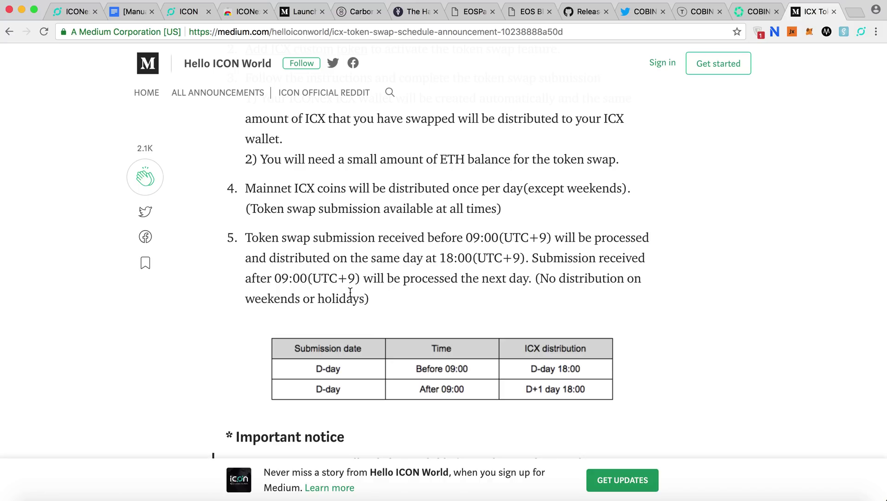
Scroll through the article's important notices and questions down to the related stories and Responses.
scroll(350, 292, "down", 5)
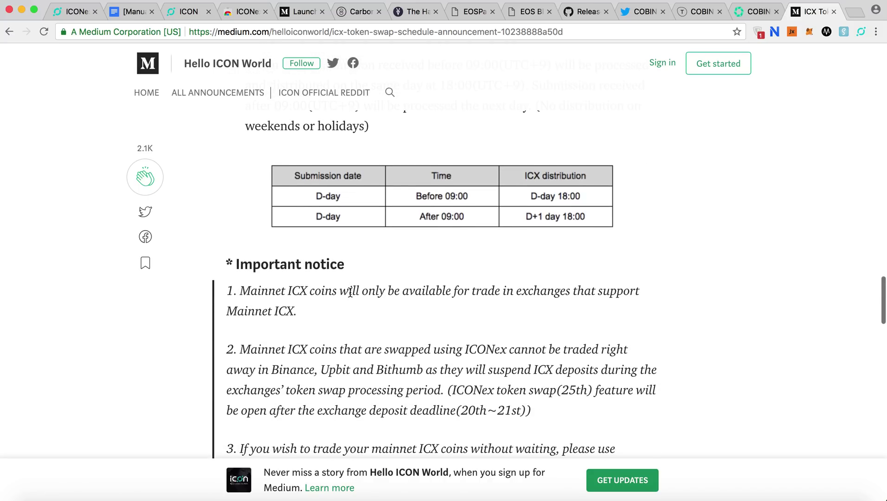
scroll(350, 292, "down", 4)
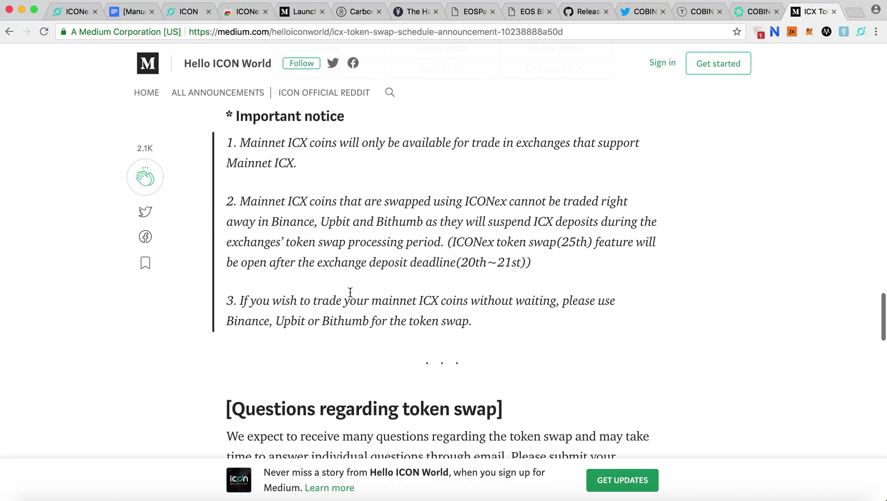
scroll(351, 293, "down", 6)
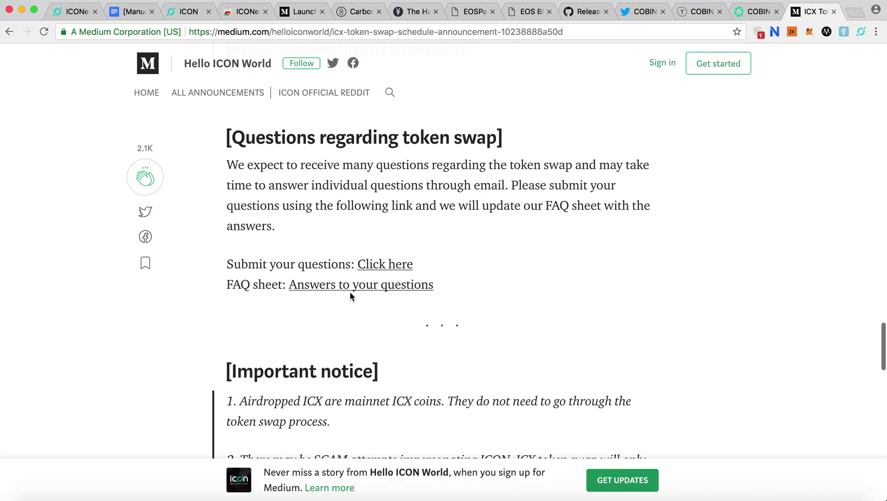
scroll(351, 293, "down", 4)
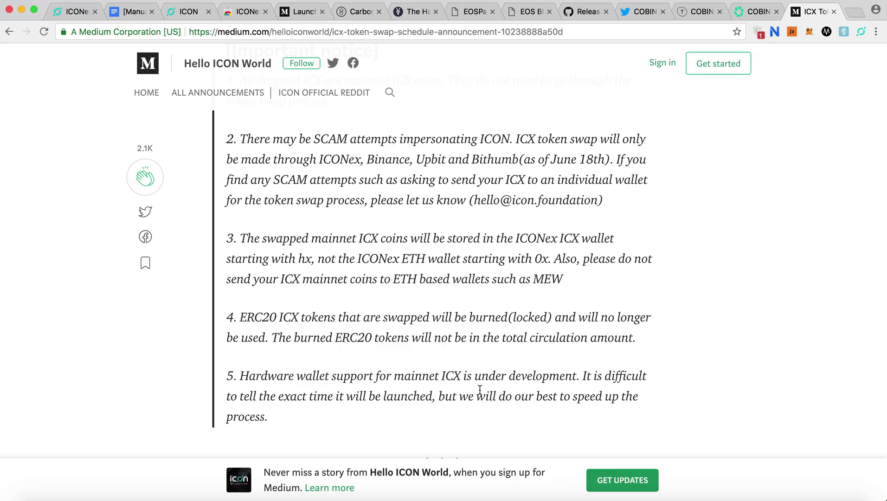
scroll(480, 389, "down", 15)
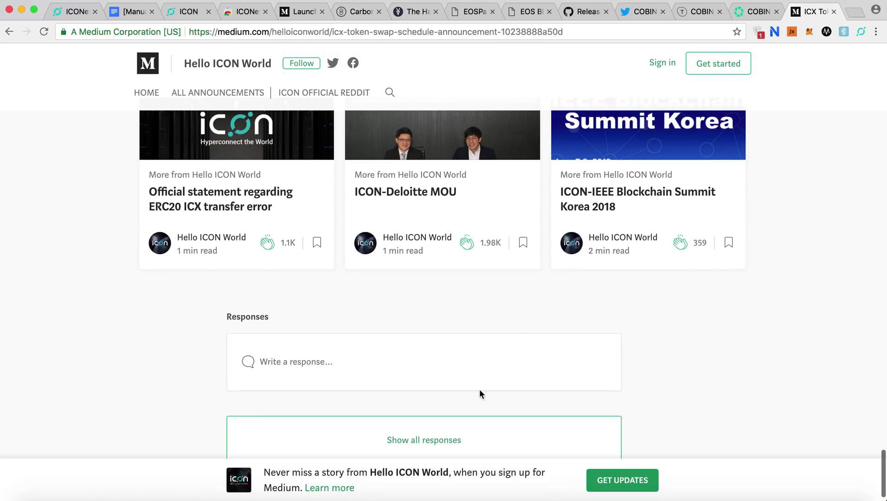
Check the ICONex Beta Chrome Web Store listing, then launch the ICONex extension's wallet start page.
left_click(189, 12)
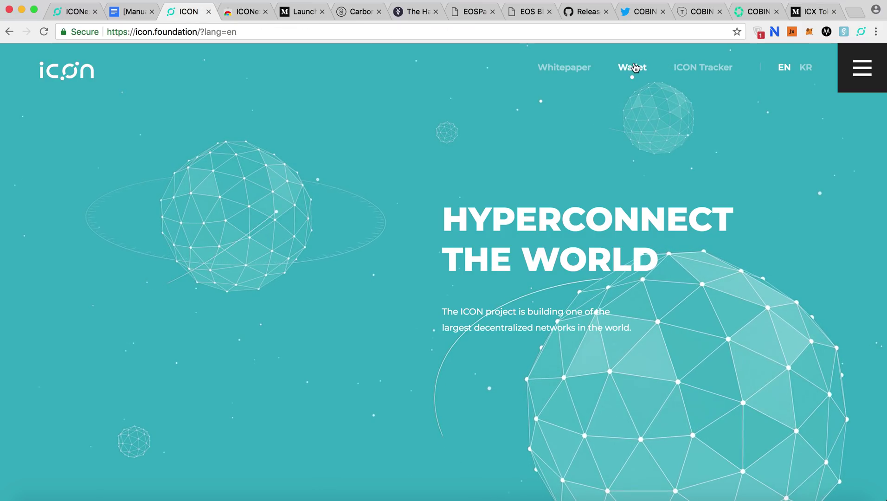
left_click(250, 13)
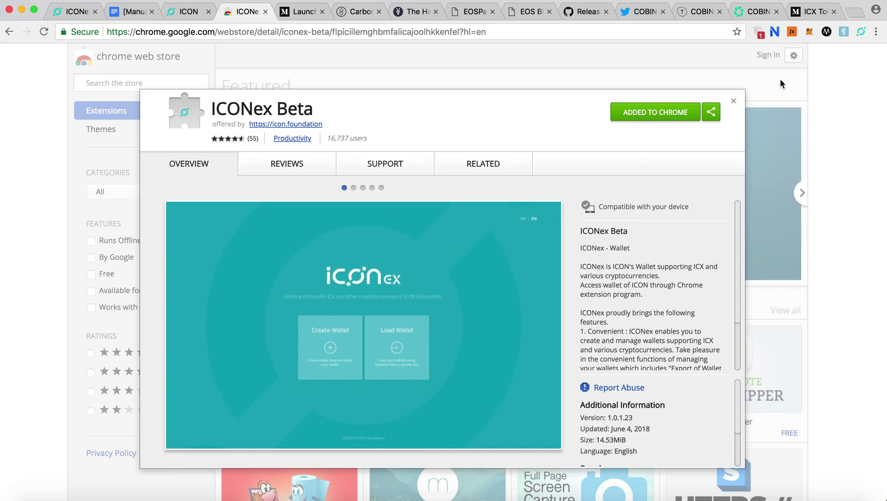
left_click(859, 32)
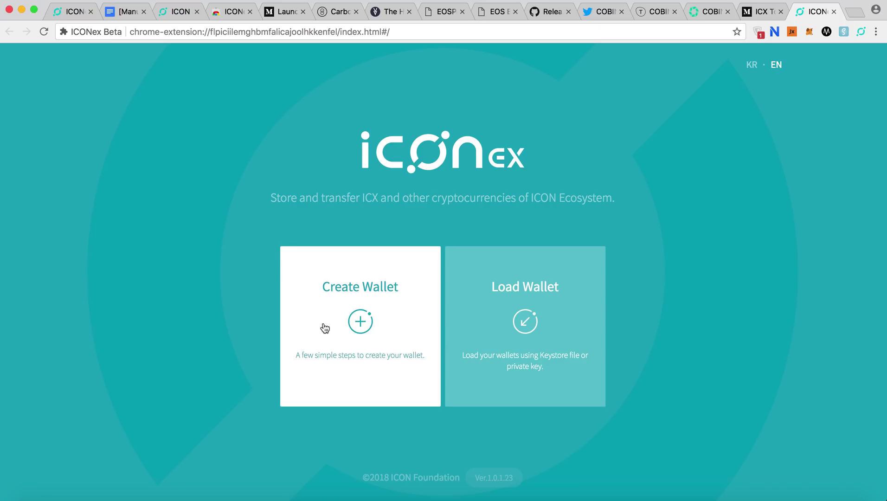
Start creating a new Ethereum (ETH) wallet in ICONex.
left_click(364, 321)
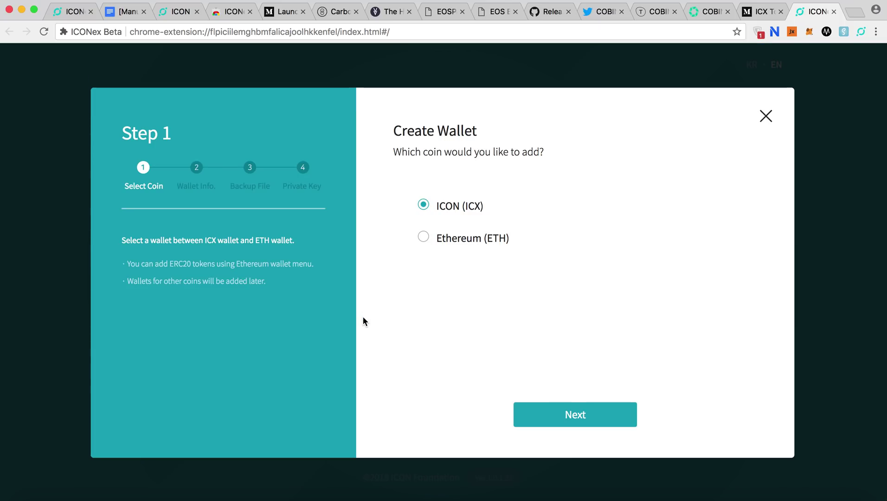
left_click(423, 239)
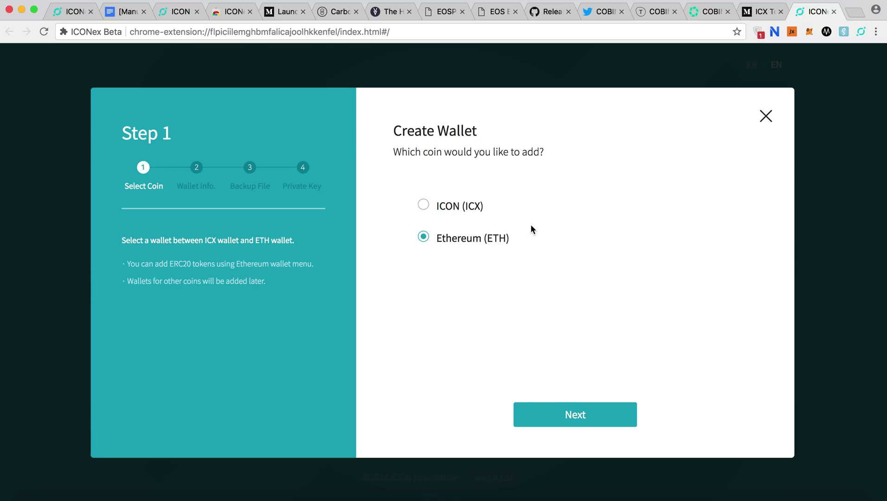
left_click(567, 422)
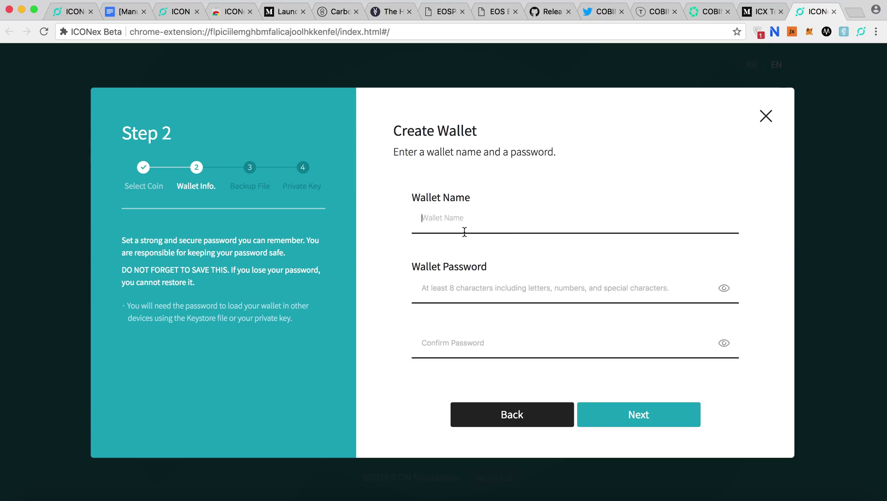
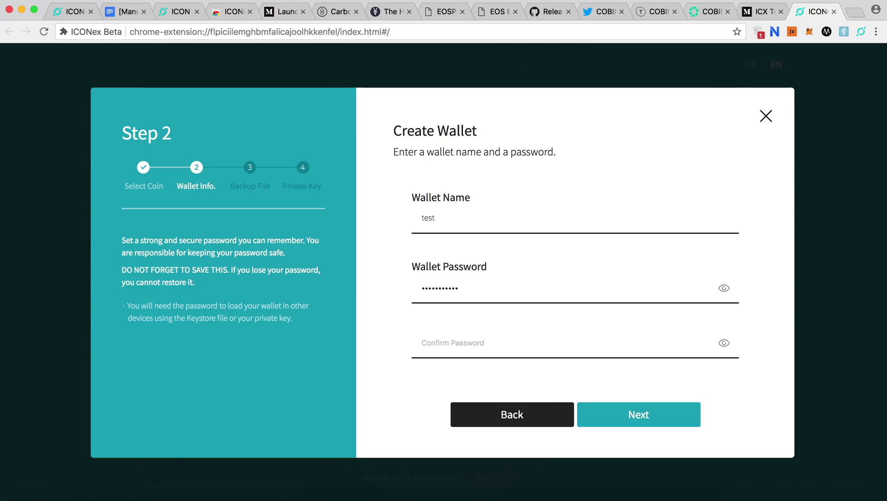
Name the wallet 'test', enter and confirm its password, and continue to Backup File.
key("Tab")
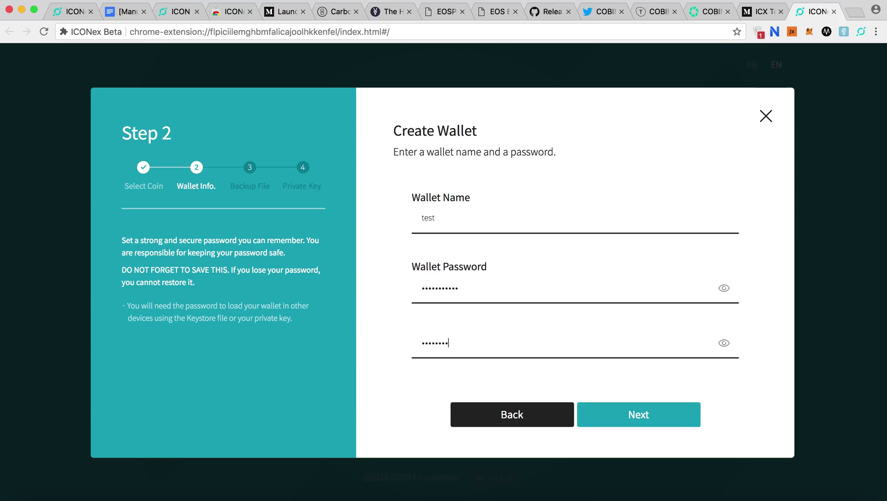
left_click(647, 417)
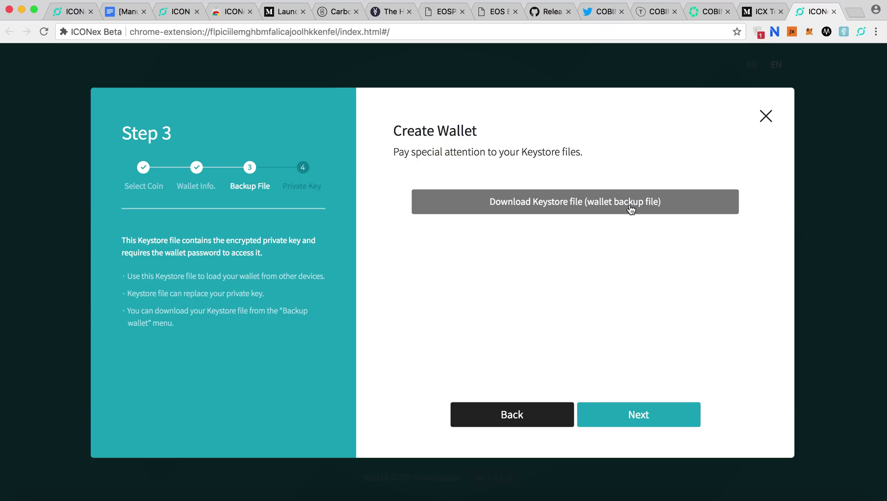
Download the wallet's Keystore backup file and confirm the safety reminder.
left_click(631, 209)
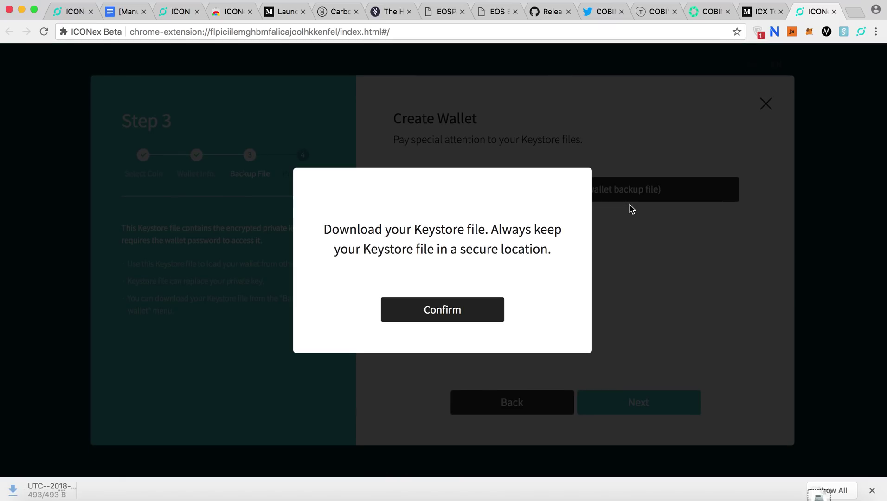
left_click(420, 317)
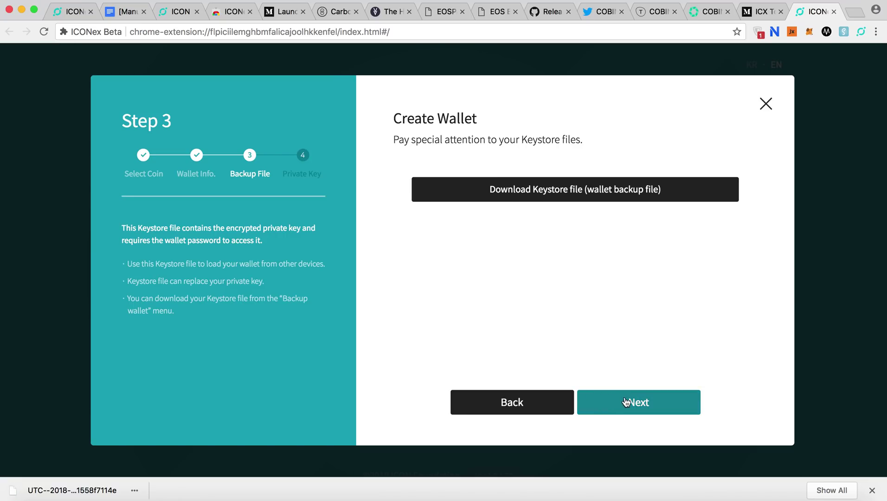
left_click(628, 404)
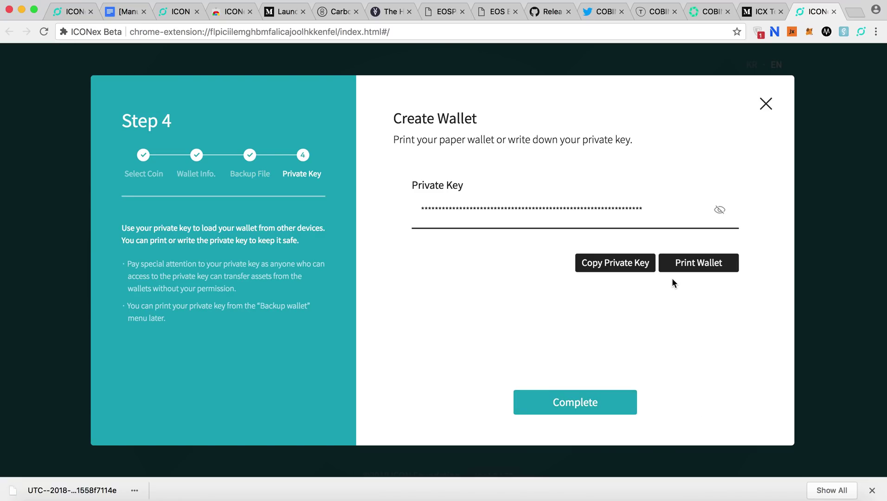
Copy the wallet's private key into a TextEdit note, then minimize it.
left_click(632, 262)
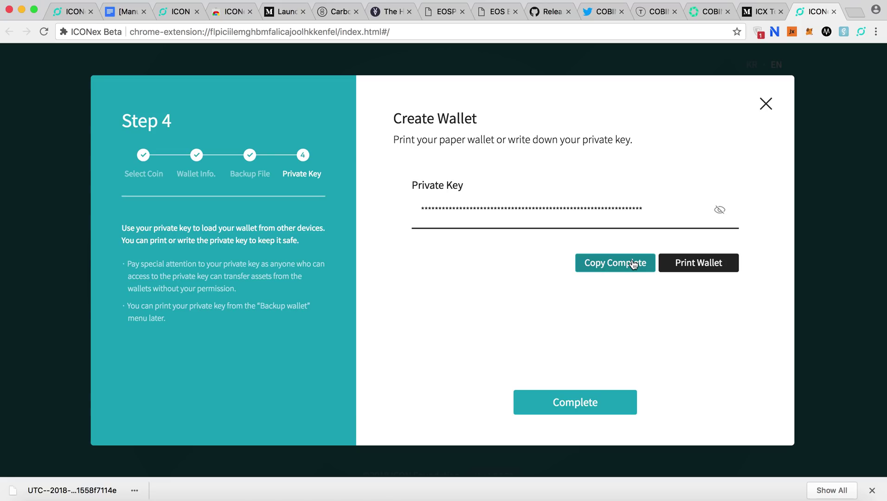
left_click(294, 497)
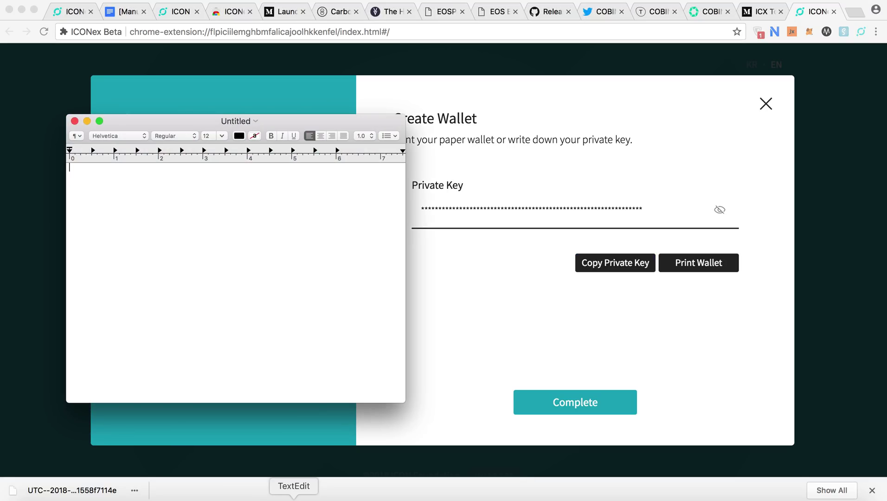
key("super+v")
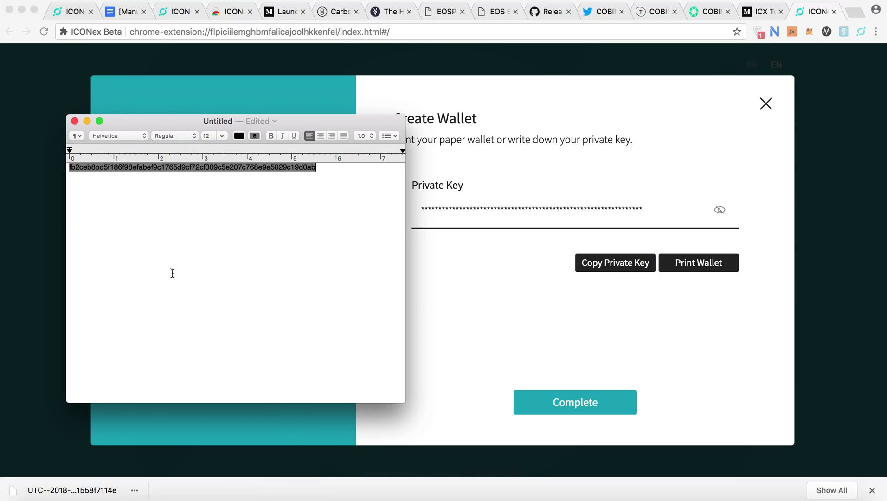
left_click(86, 121)
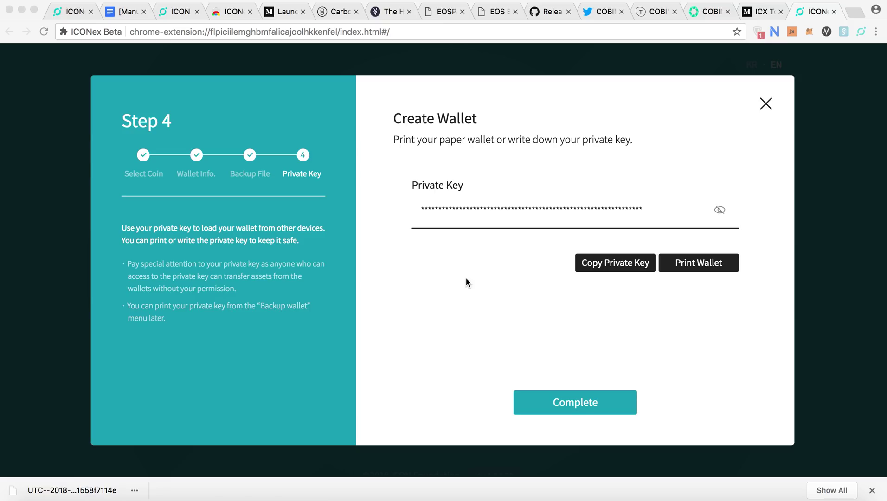
left_click(687, 269)
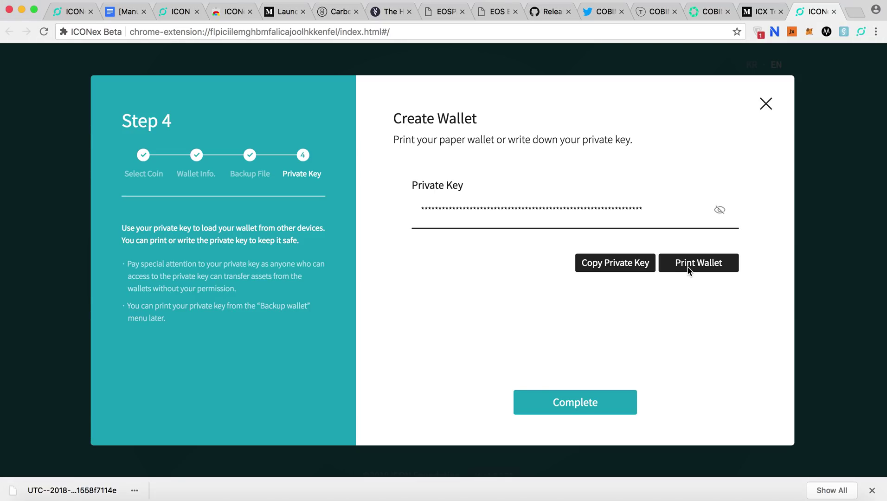
left_click(690, 271)
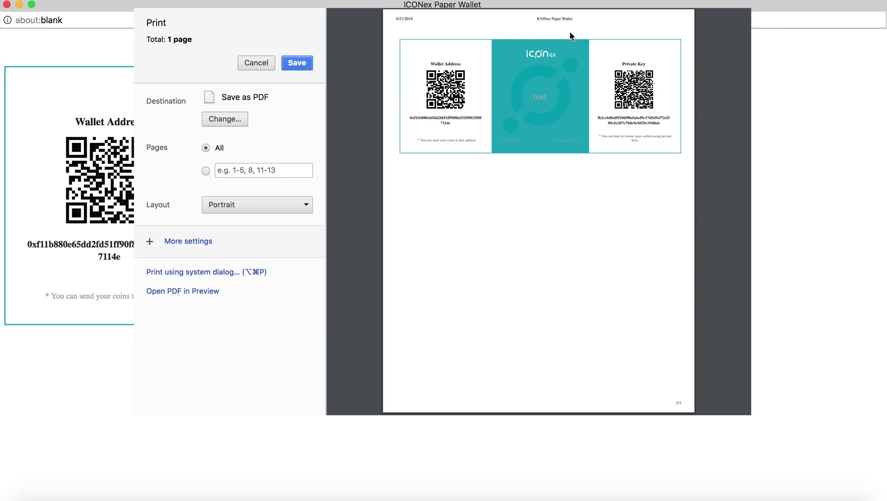
key("Escape")
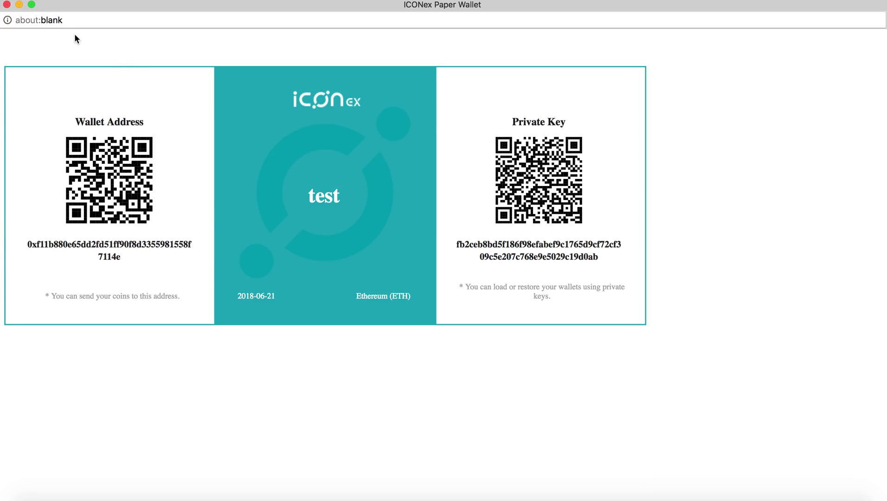
left_click(20, 5)
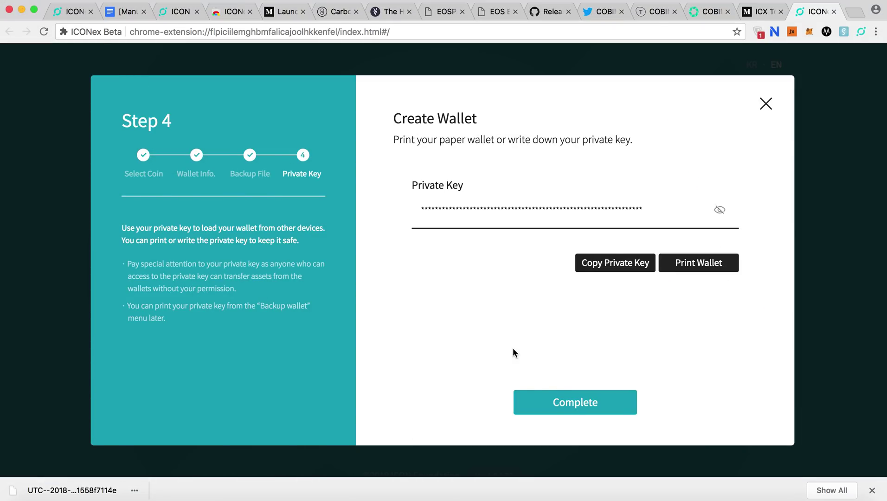
Complete the 'test' wallet and choose Add token from its ⋮ menu.
left_click(574, 405)
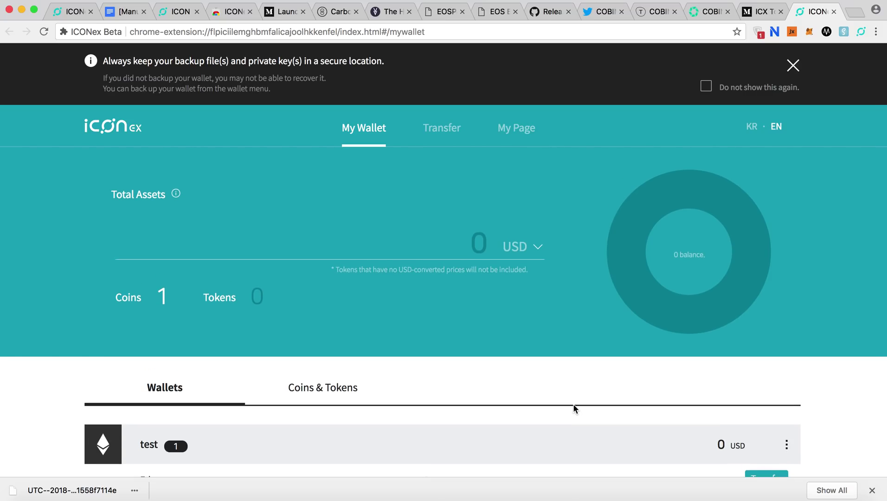
scroll(574, 405, "down", 3)
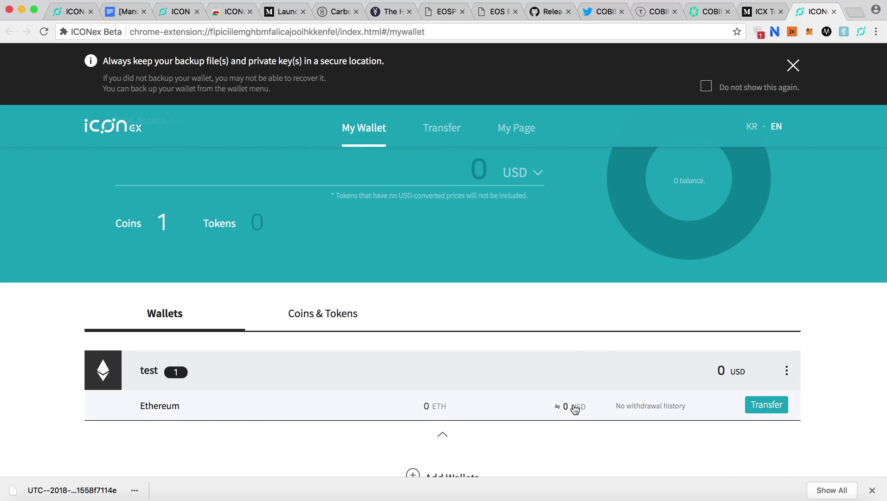
scroll(574, 408, "down", 1)
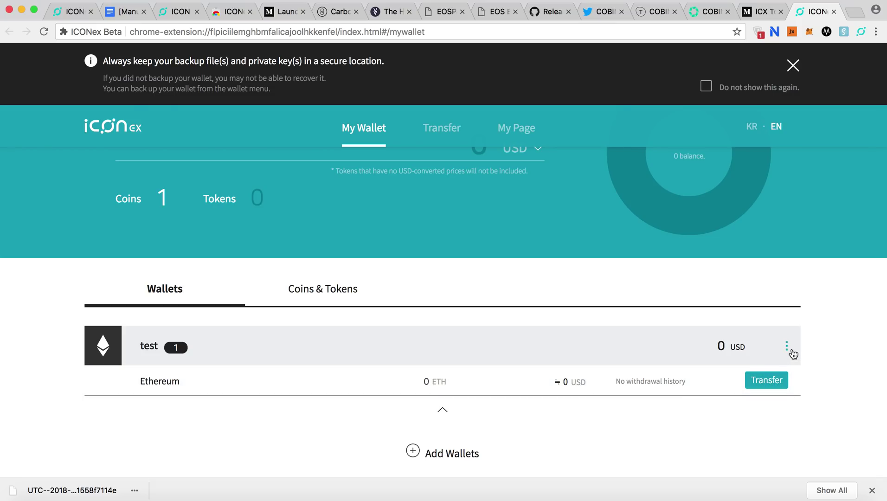
left_click(788, 348)
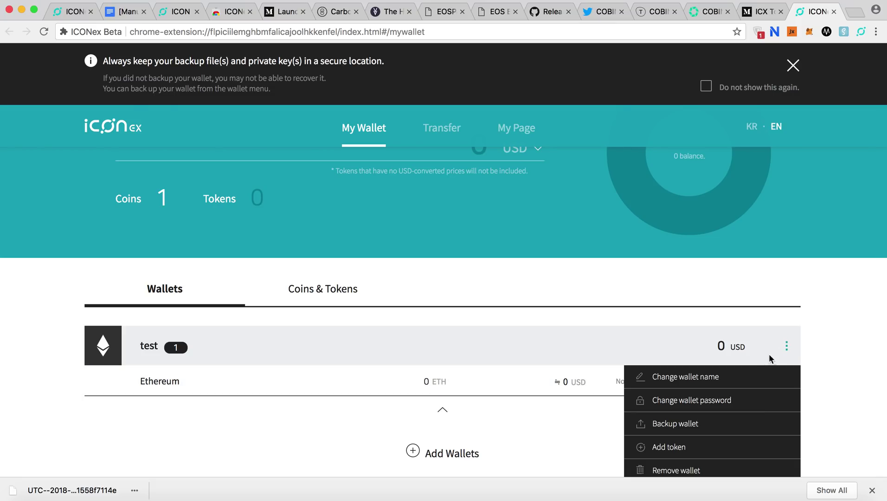
left_click(701, 452)
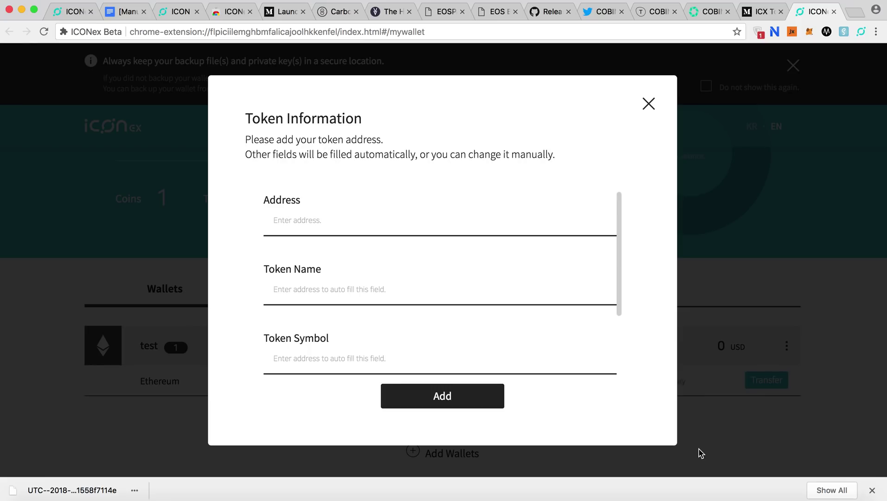
Copy the ICX token address from step 12 of the Google Docs wallet manual.
left_click(384, 213)
left_click(127, 11)
scroll(215, 276, "down", 10)
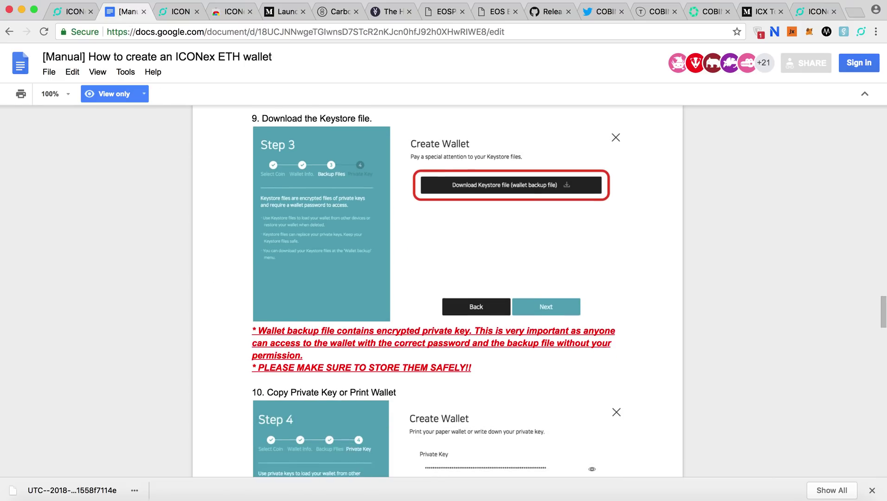
scroll(438, 280, "down", 6)
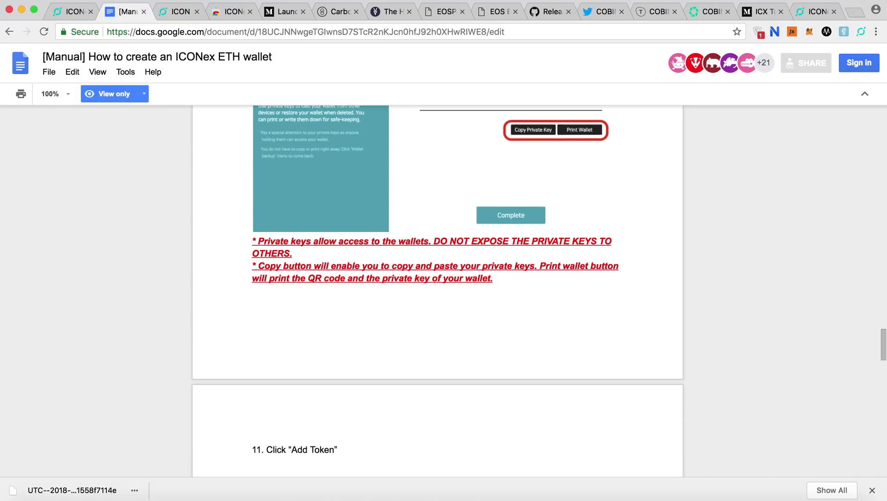
scroll(386, 375, "down", 3)
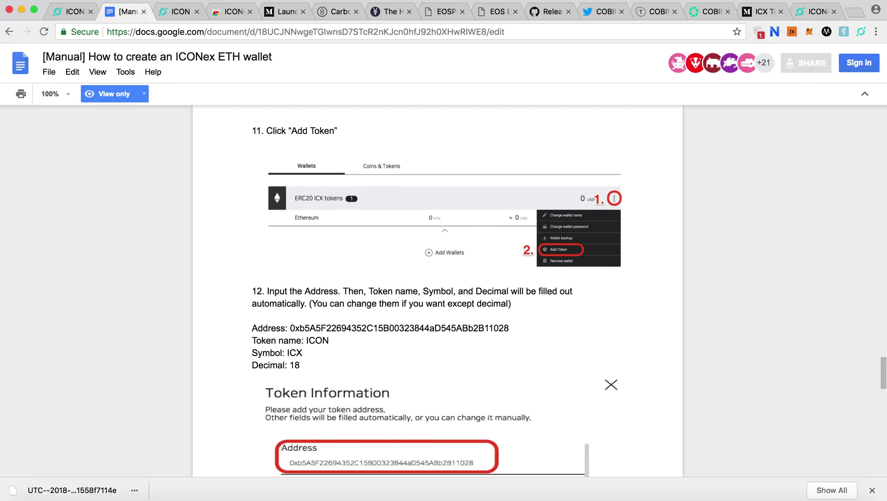
left_click_drag(516, 327, 290, 328)
key("super+c")
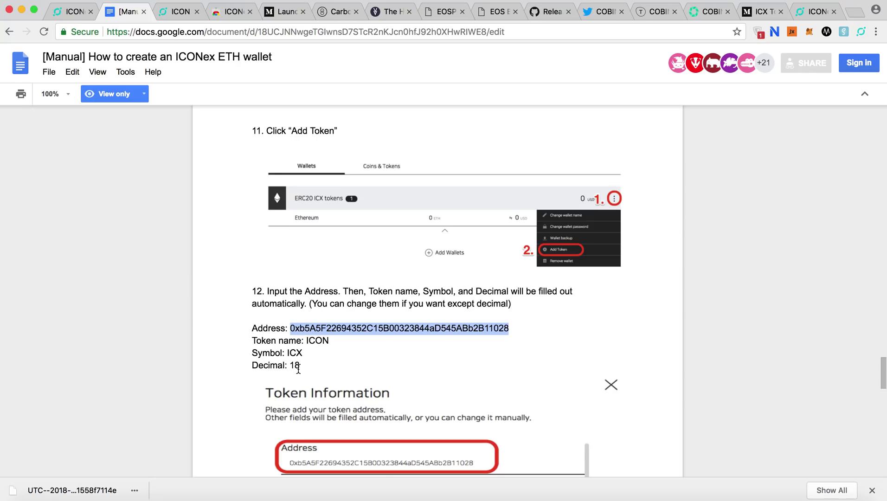
left_click(811, 14)
Paste the ICX address, name the token ICON, and add it to wallet 'test'.
key("super+v")
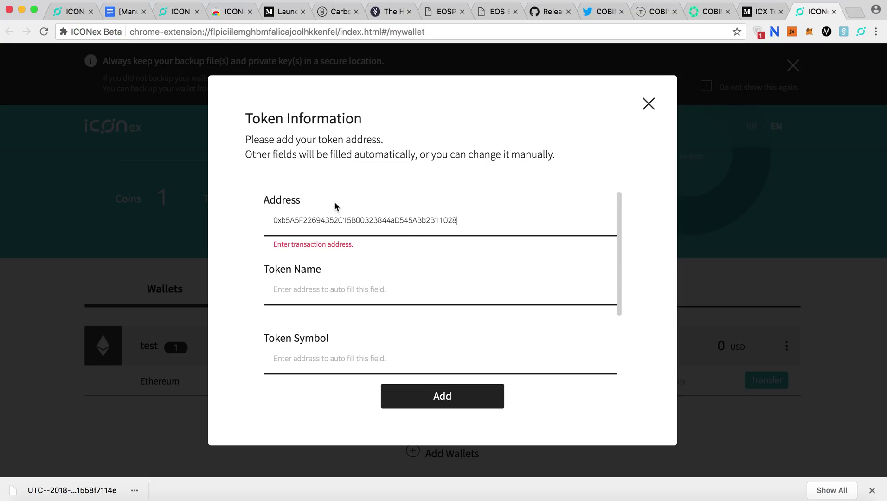
left_click(318, 300)
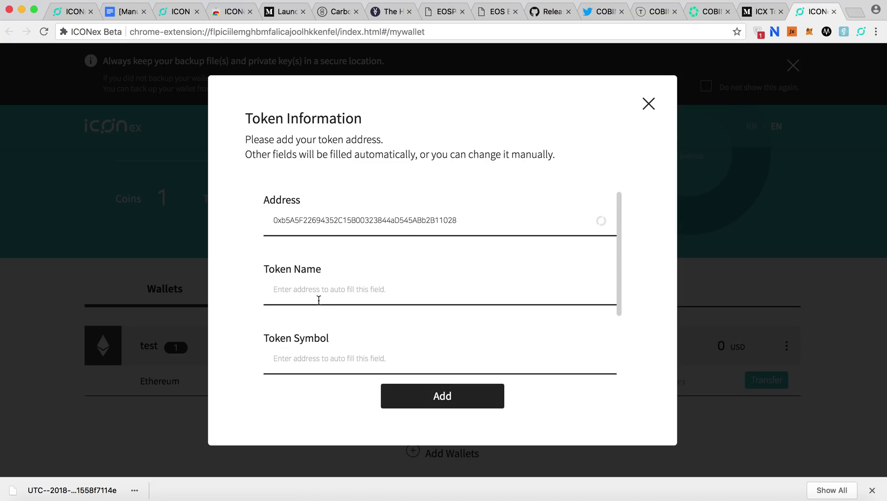
type("ICON")
key("Tab")
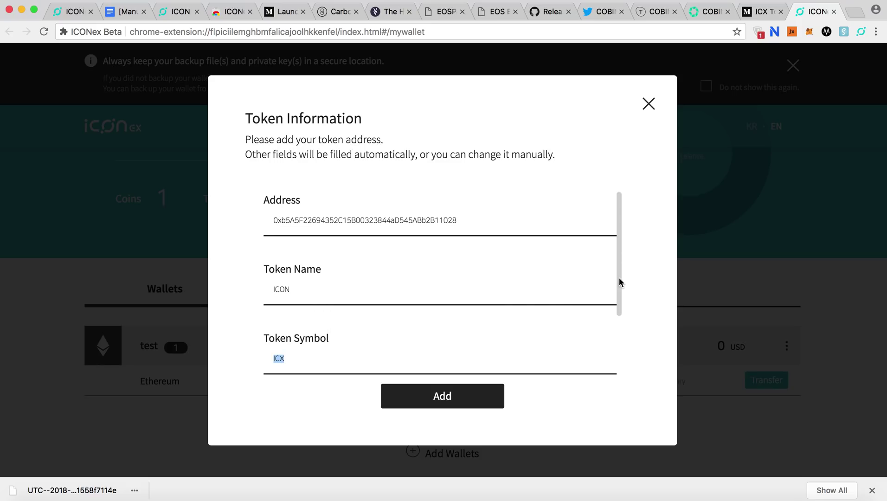
left_click_drag(620, 281, 618, 342)
left_click(419, 395)
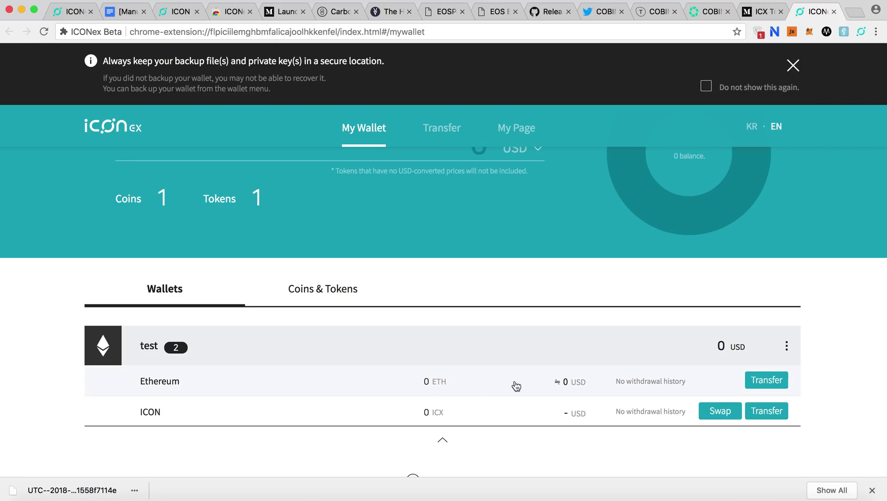
Open the ICON token page and My Page, then the test wallet's Ethereum details.
left_click(158, 413)
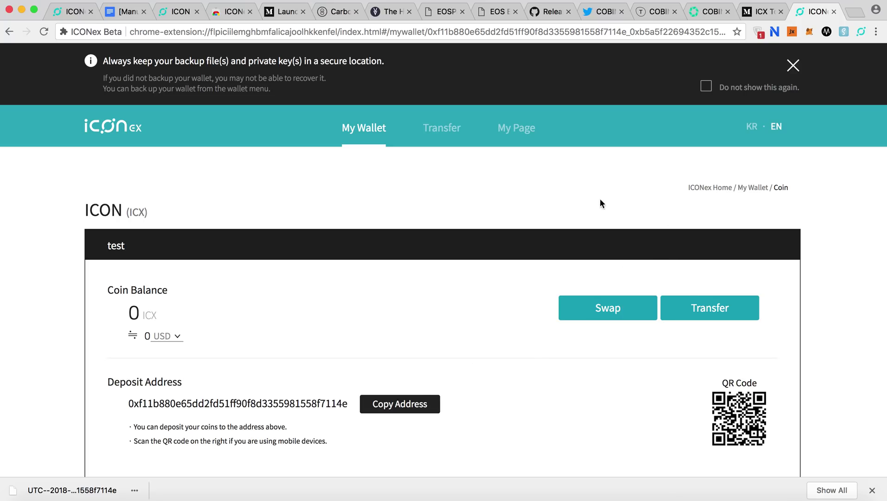
left_click(514, 138)
left_click(371, 133)
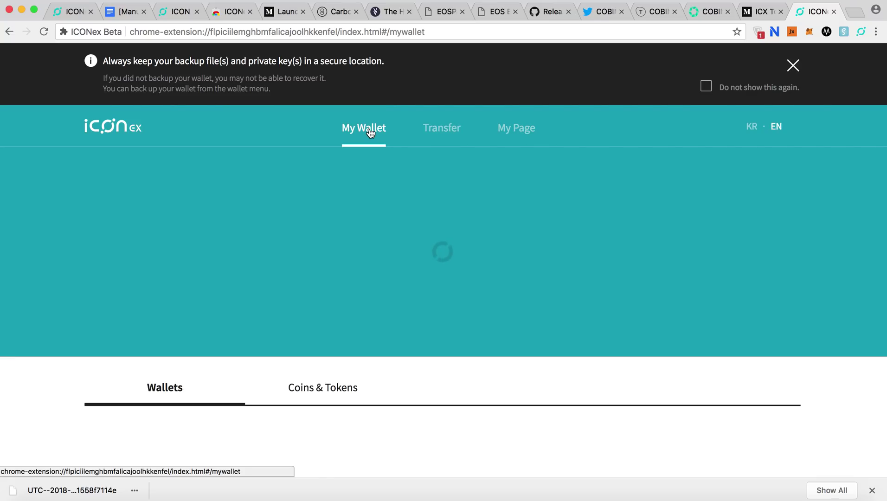
scroll(358, 260, "down", 4)
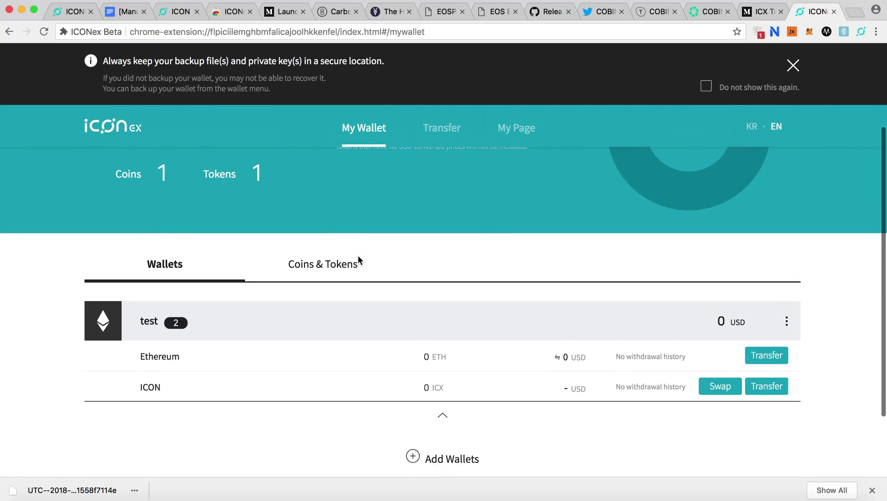
left_click(152, 340)
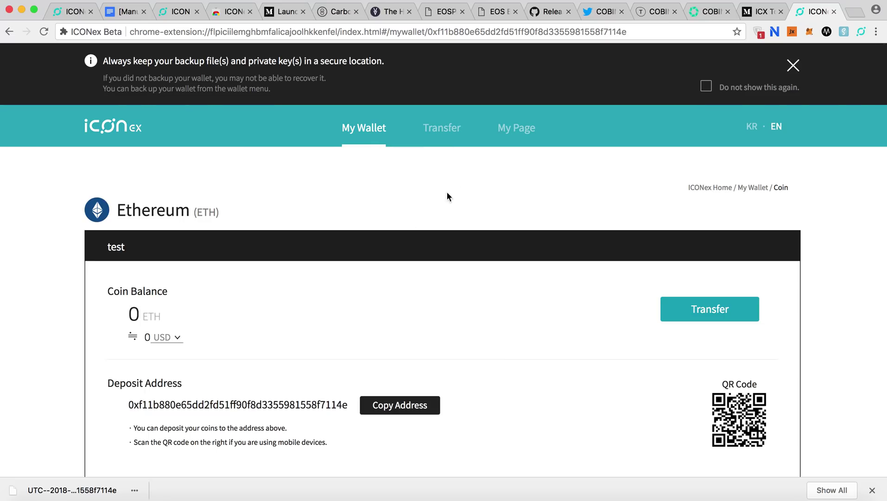
View the screen lock settings, then open the test wallet's ICON (ICX) detail page.
left_click(510, 128)
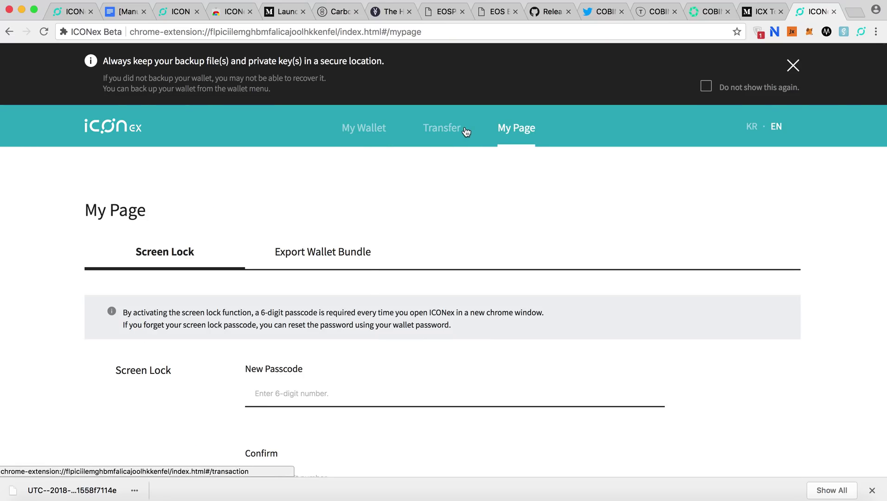
left_click(383, 133)
scroll(383, 134, "down", 5)
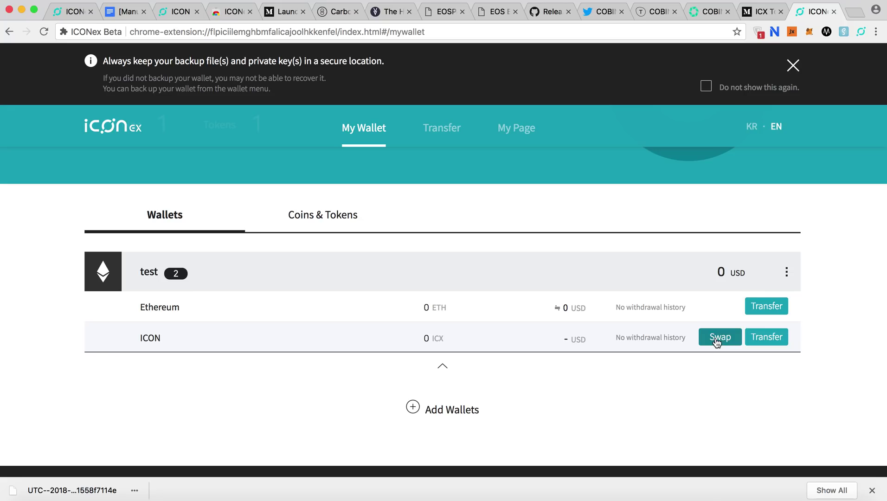
left_click(148, 339)
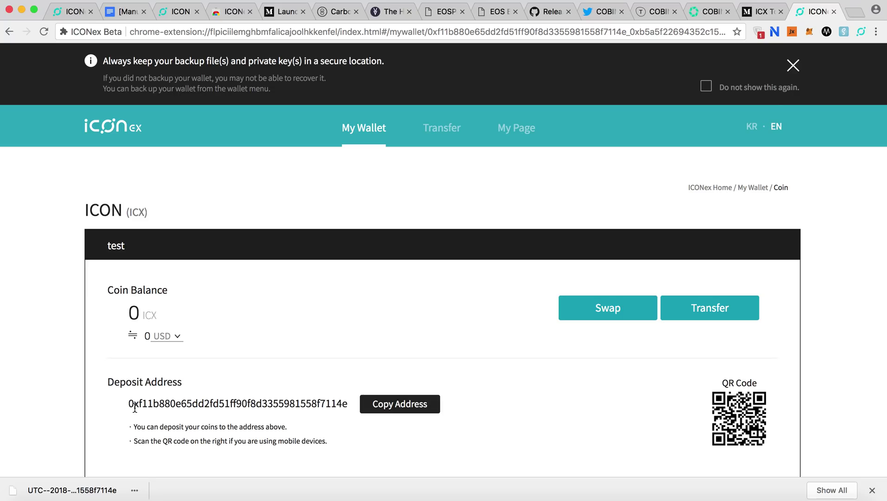
Close the backup warning banner and return to My Wallet showing 0 ETH and 0 ICX.
left_click(792, 67)
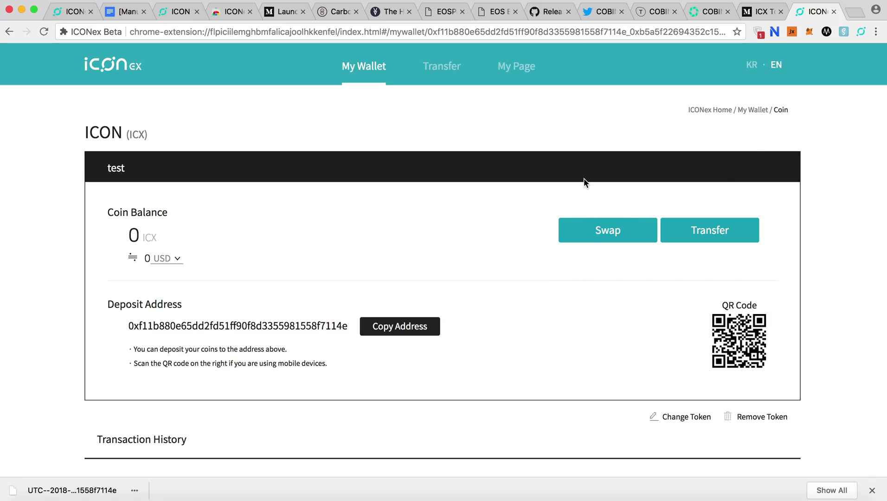
scroll(510, 190, "down", 2)
scroll(509, 190, "up", 2)
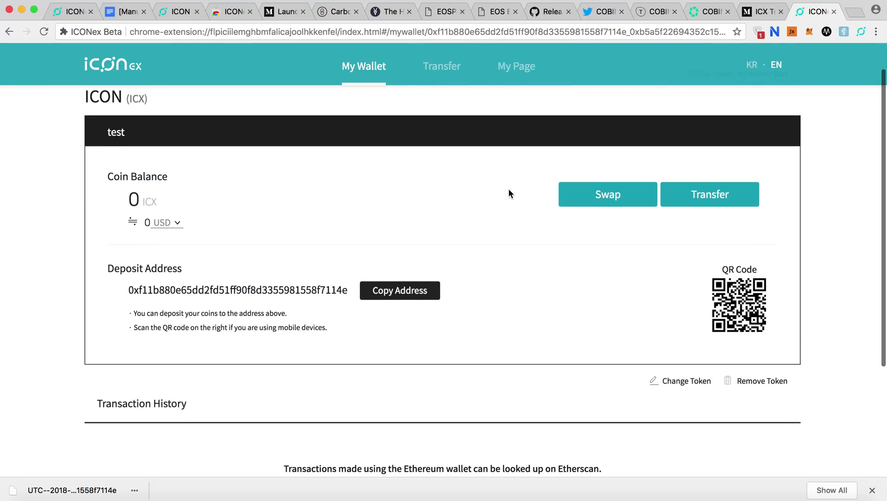
left_click(374, 70)
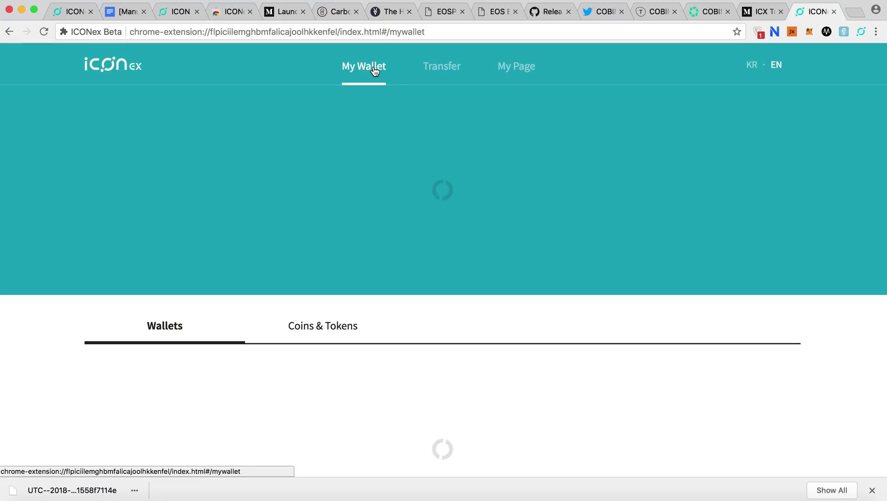
scroll(374, 69, "down", 2)
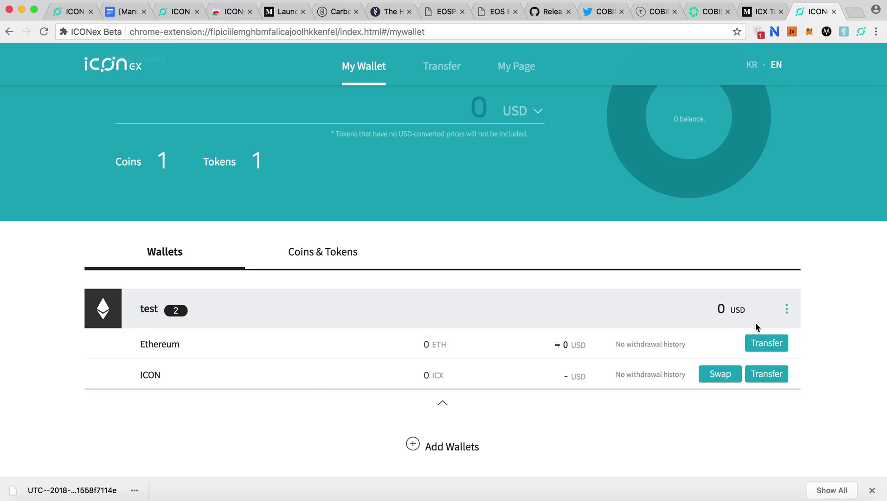
left_click(787, 309)
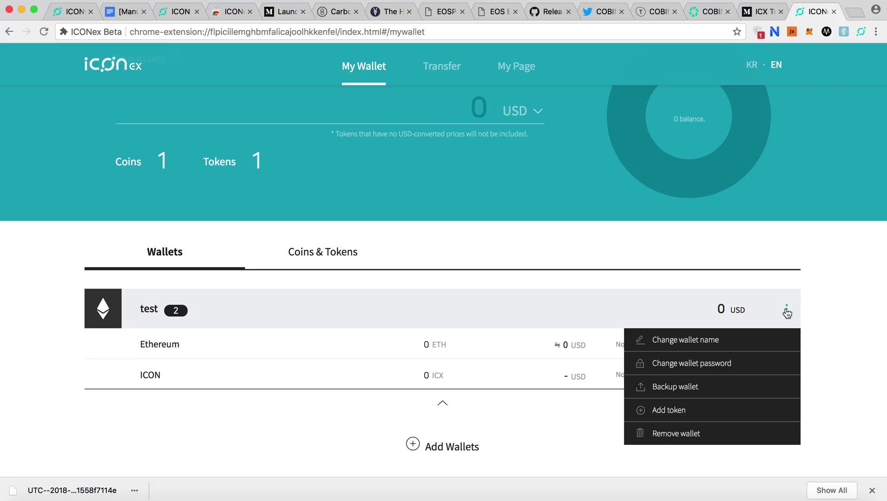
left_click(684, 389)
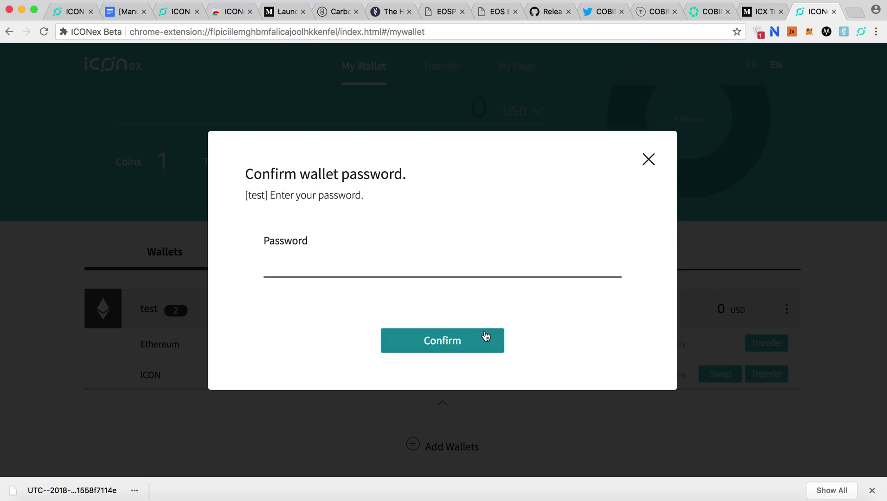
left_click(408, 264)
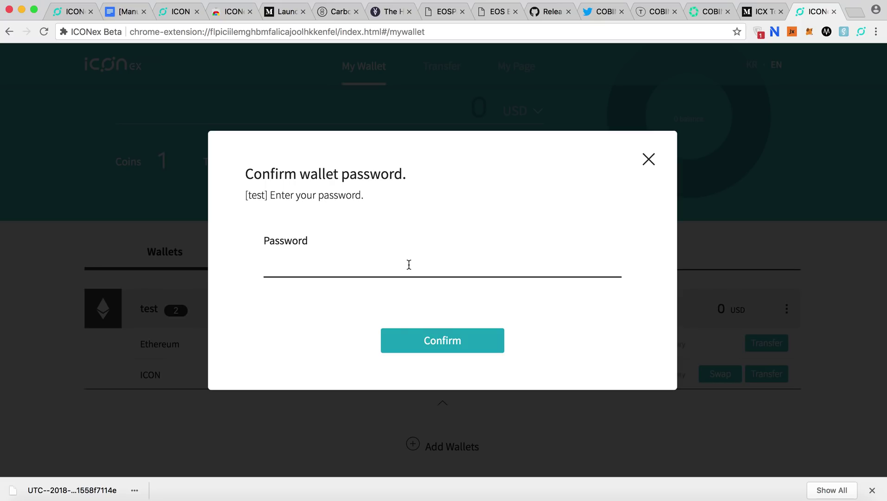
type("••••••••••")
key("Return")
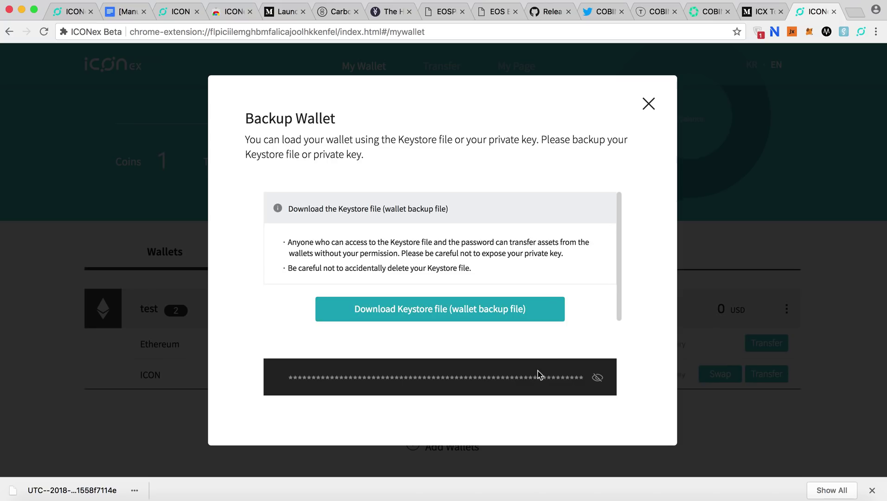
left_click(649, 104)
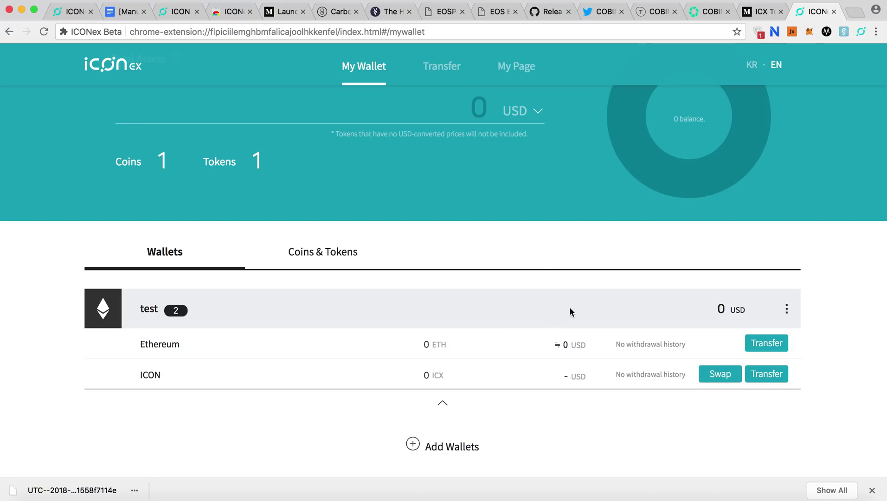
Open the test wallet's screen lock page and leave the New Passcode field empty.
left_click(787, 310)
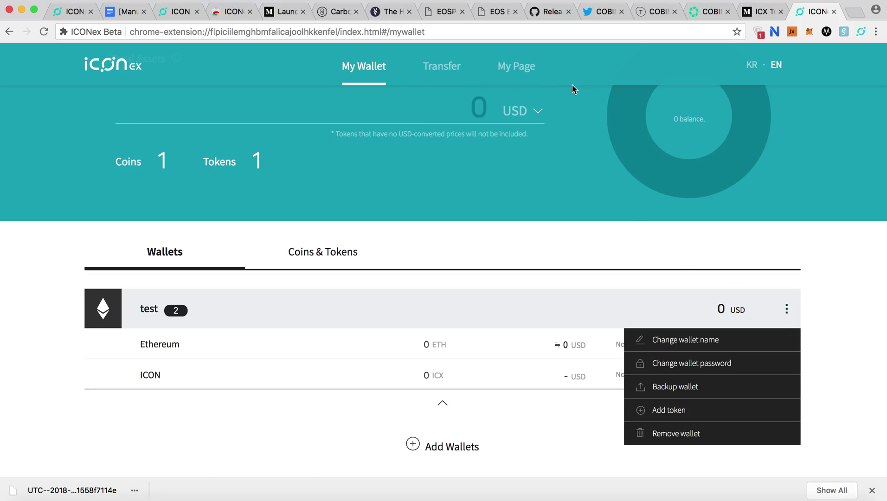
left_click(520, 70)
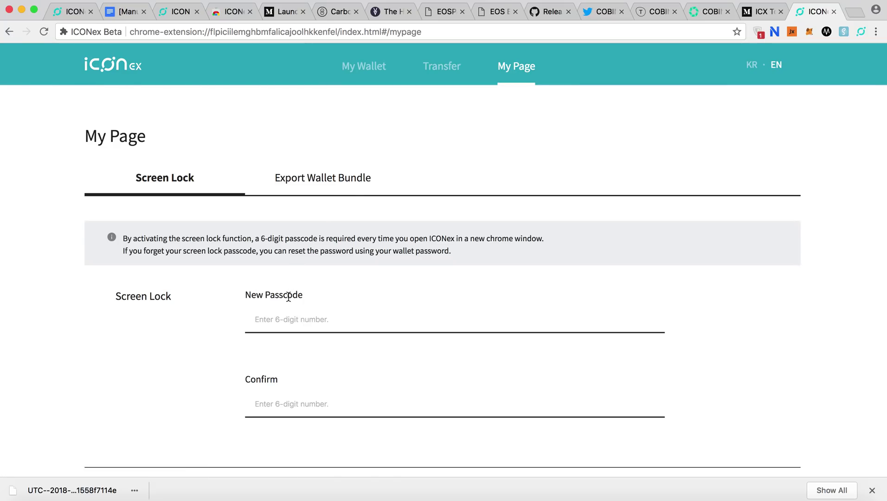
left_click(280, 320)
type("4")
key("BackSpace")
Go back to My Wallet and show the ICONex popup listing the 'test' ETH wallet.
left_click(365, 69)
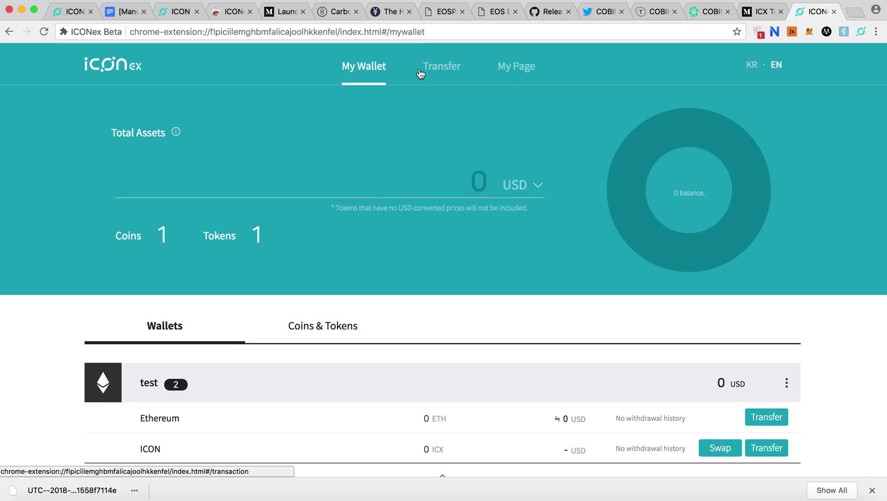
left_click(860, 32)
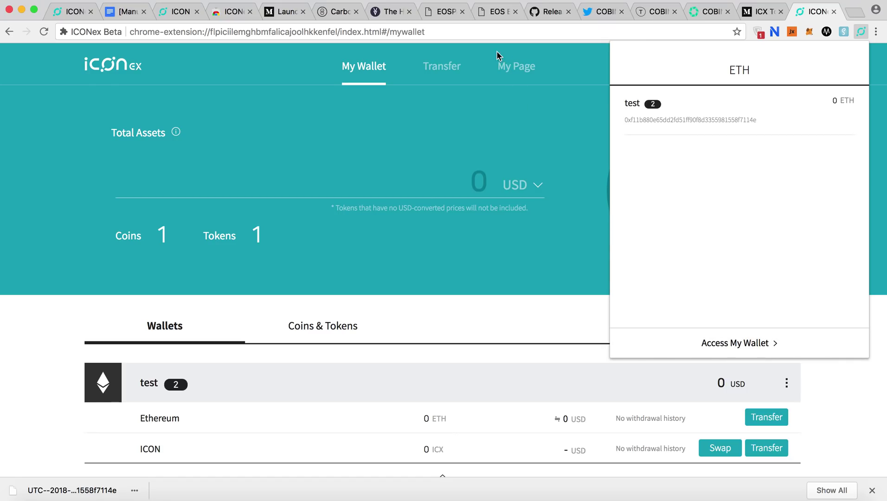
Dismiss the ICONex popup, reopen and close it, then return to My Wallet.
left_click(506, 68)
left_click(507, 70)
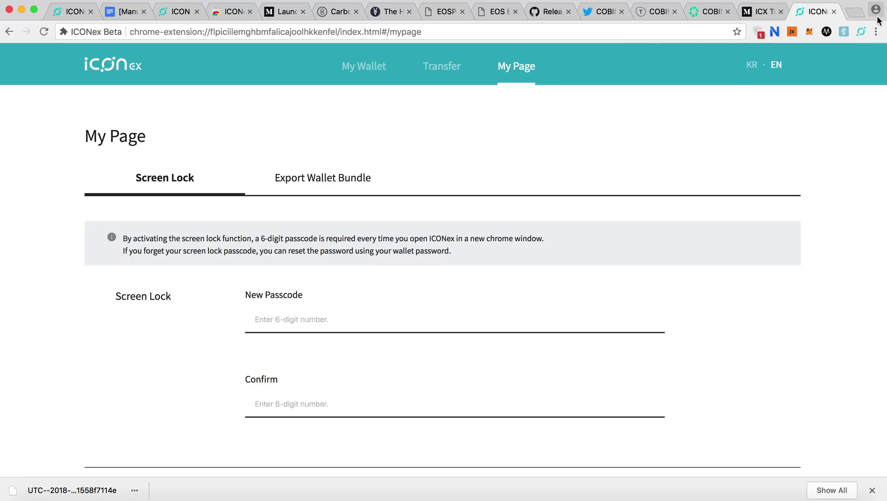
left_click(862, 32)
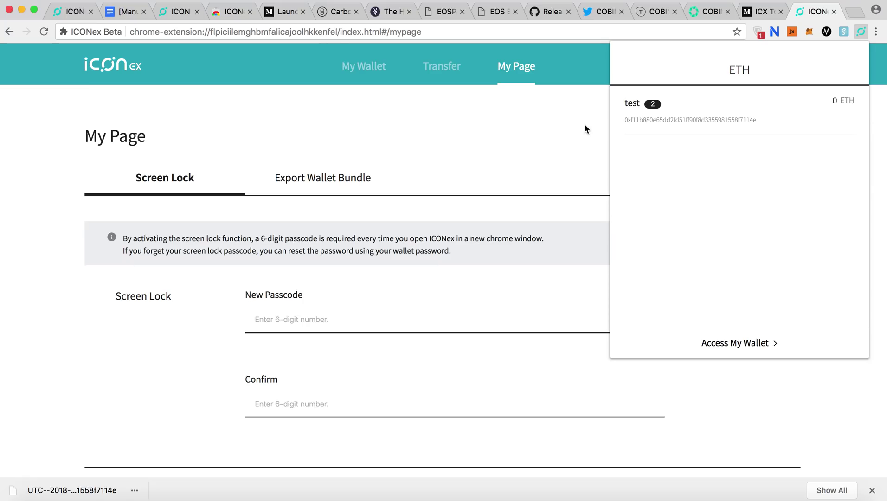
left_click(523, 135)
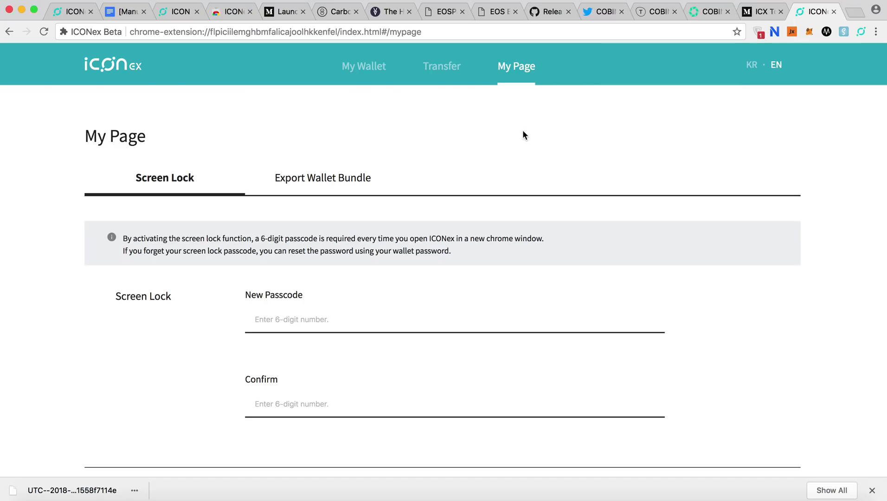
left_click(361, 67)
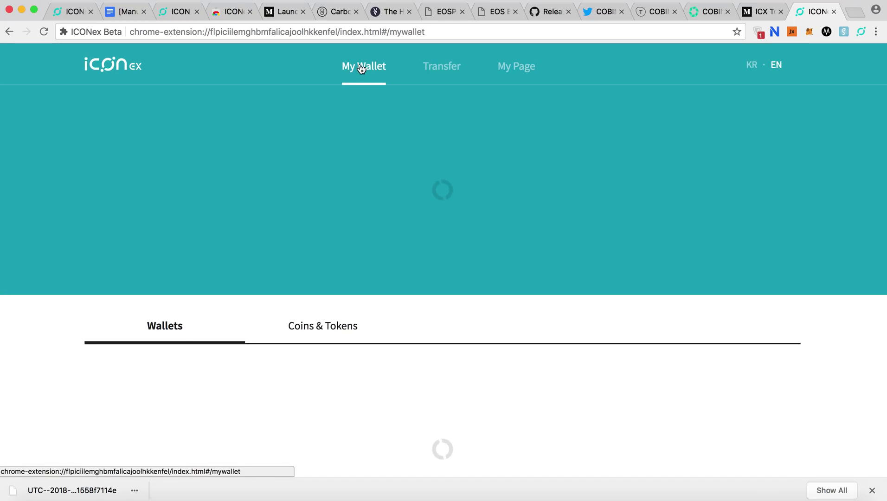
scroll(346, 85, "down", 5)
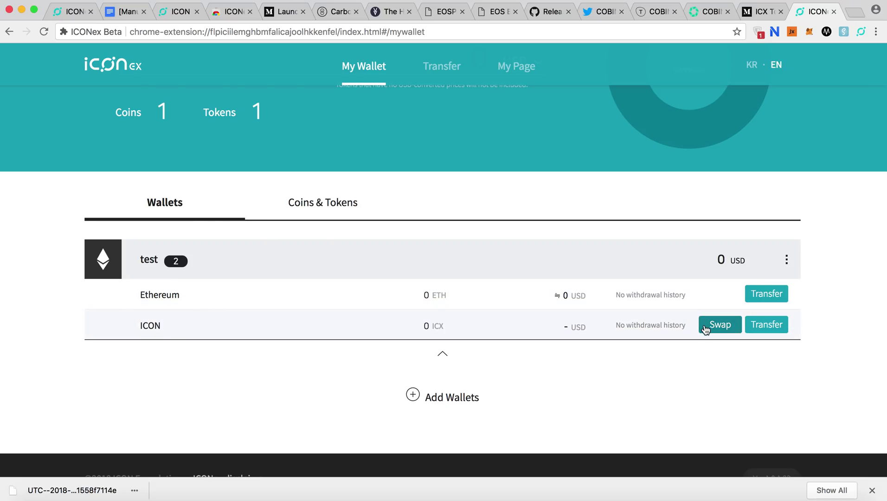
scroll(706, 329, "up", 2)
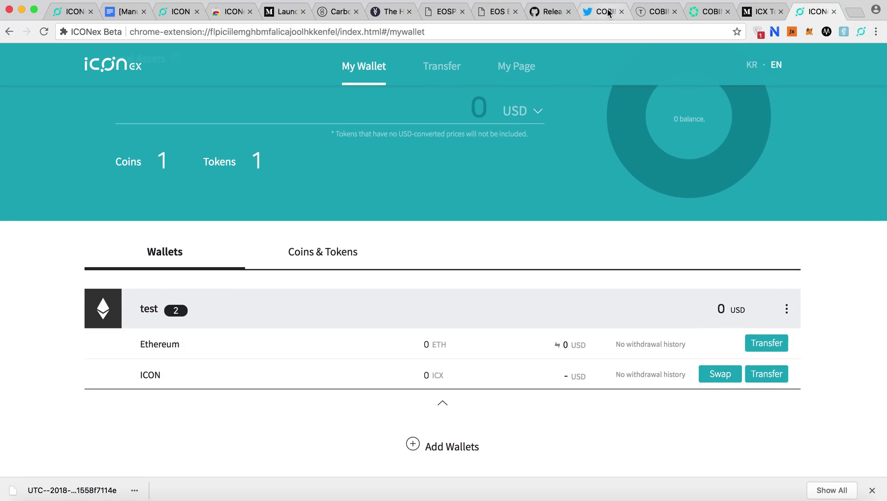
Browse the ICONex, ICON, wallet manual and Mobile ICONex tabs, ending on carboneum.io.
left_click(655, 12)
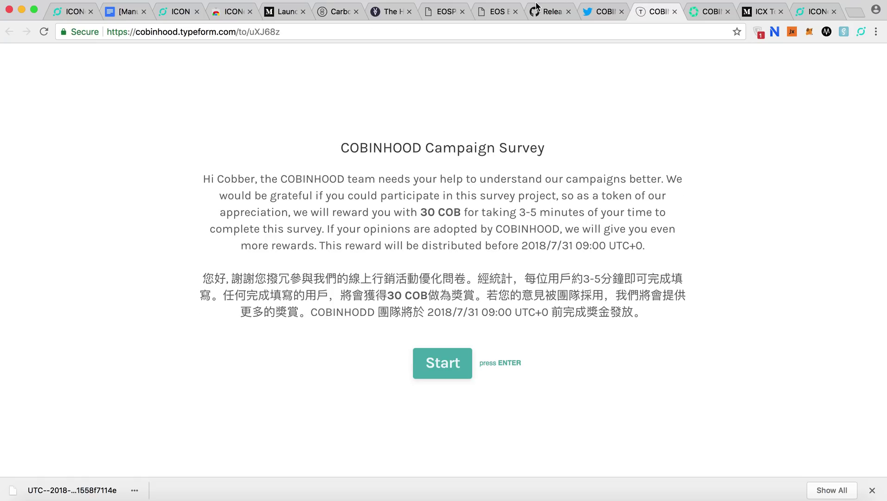
left_click(332, 12)
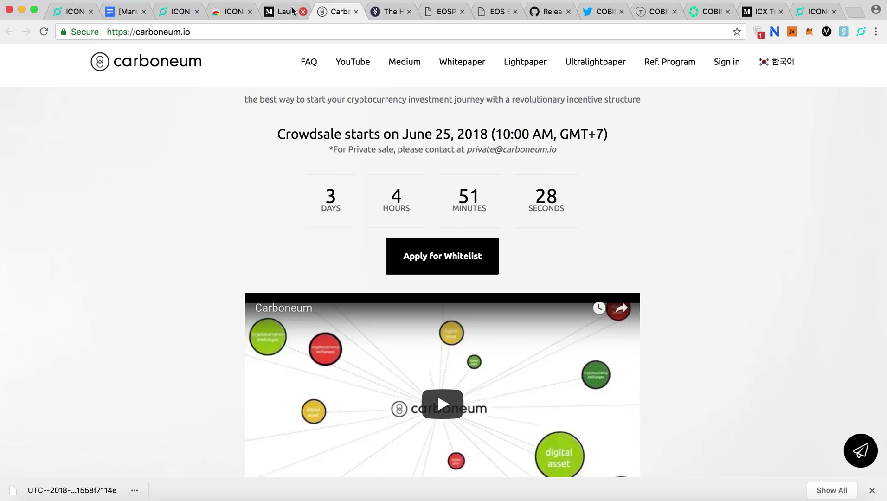
left_click(165, 12)
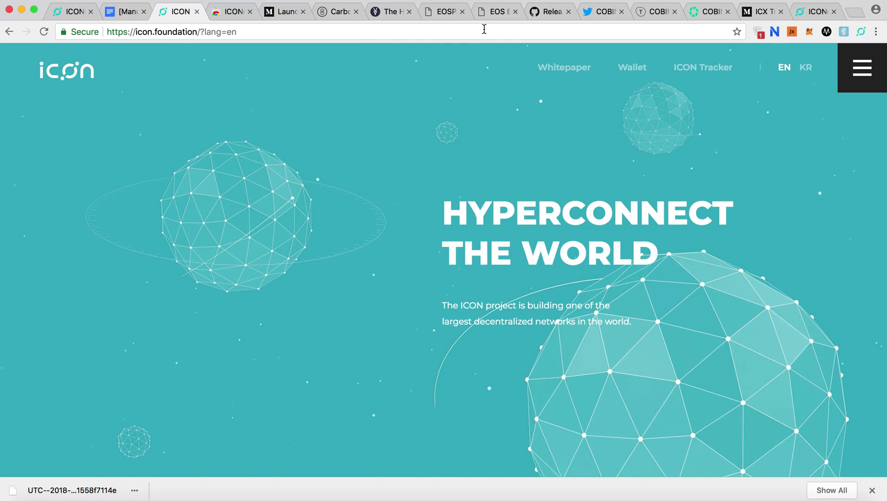
left_click(763, 12)
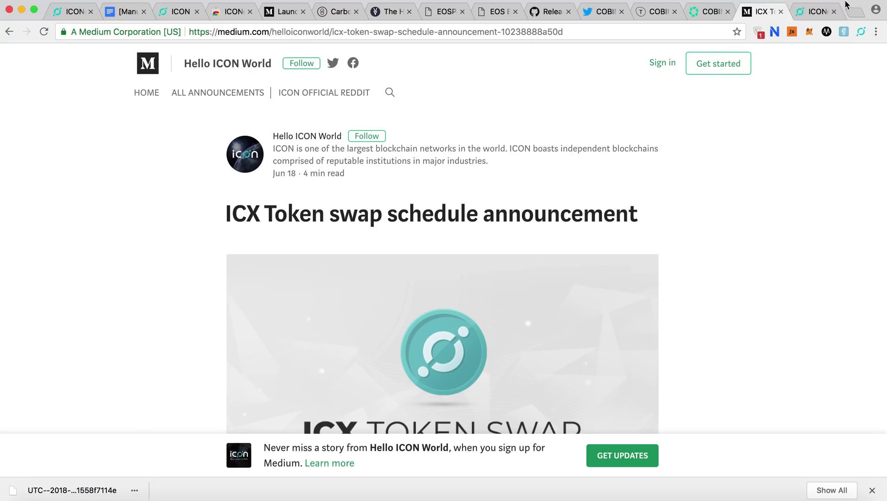
left_click(819, 13)
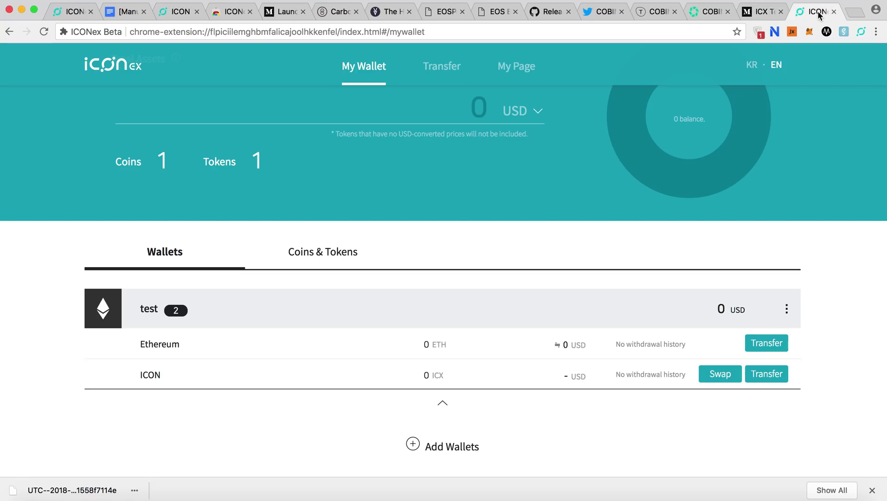
left_click(179, 12)
left_click(134, 12)
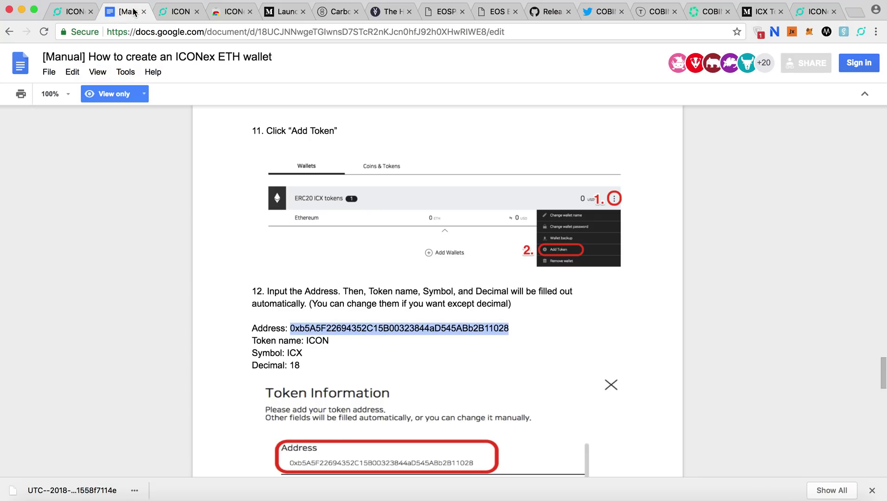
left_click(72, 12)
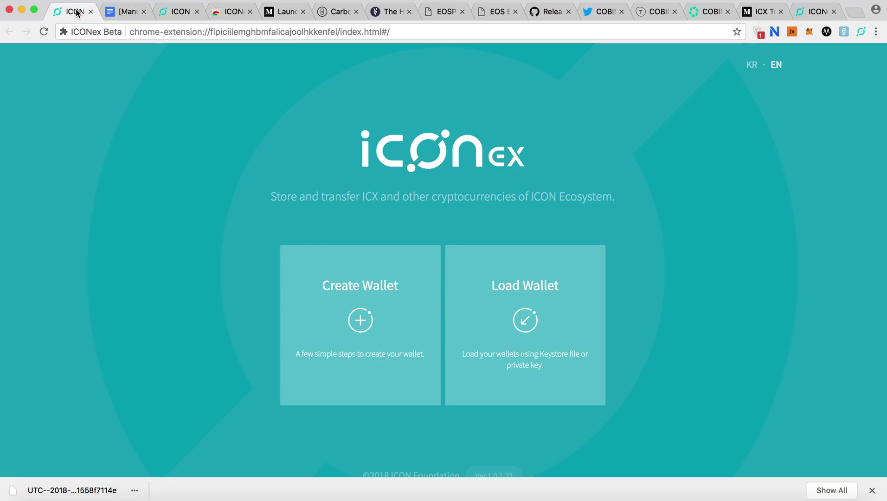
left_click(285, 14)
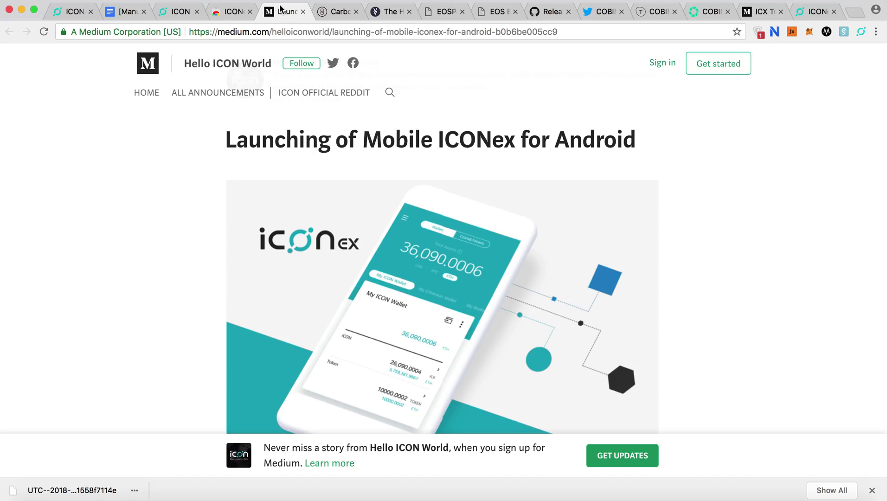
left_click(344, 14)
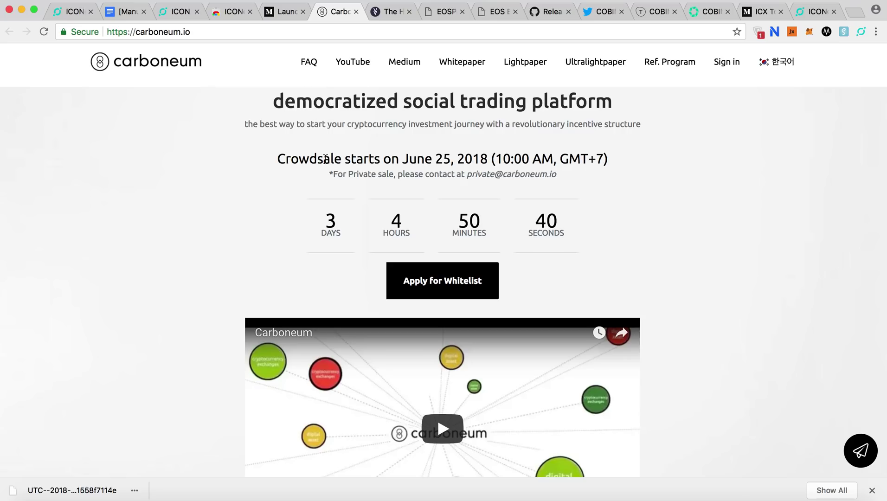
Read the Carboneum features, project description and roadmap, then jump back to the top.
scroll(325, 159, "down", 5)
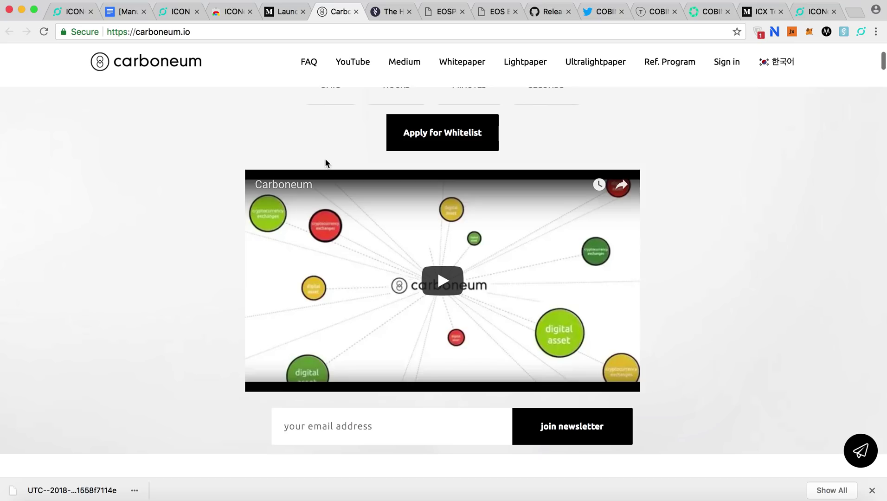
scroll(325, 159, "down", 1)
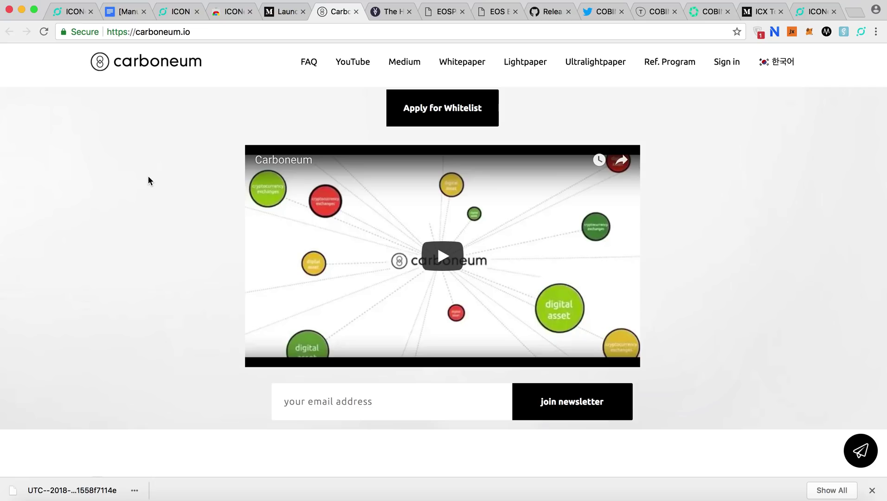
scroll(149, 181, "up", 5)
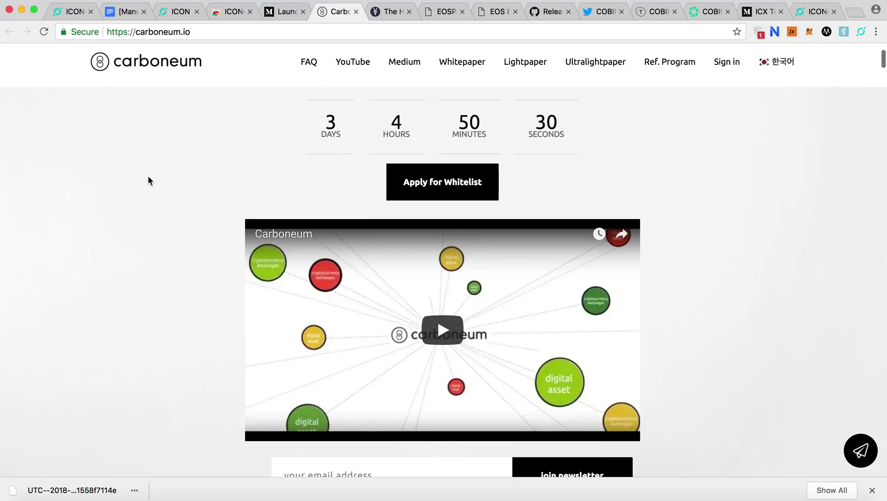
scroll(148, 180, "up", 1)
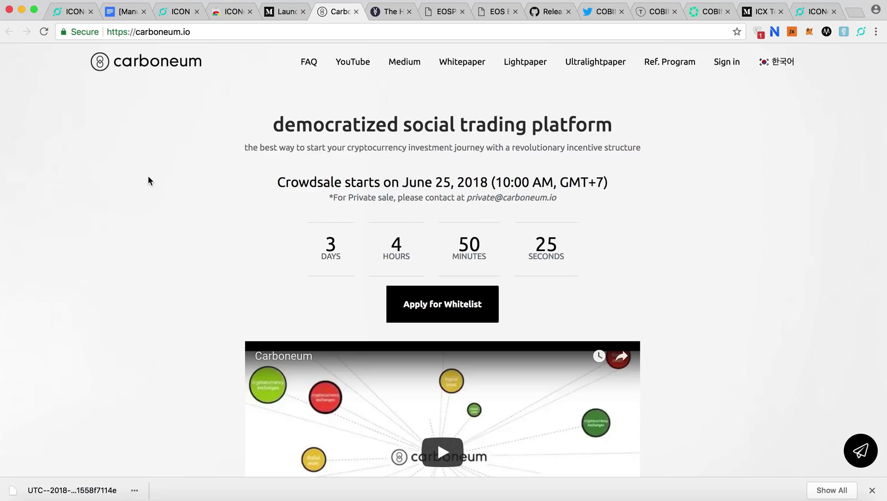
scroll(148, 181, "down", 8)
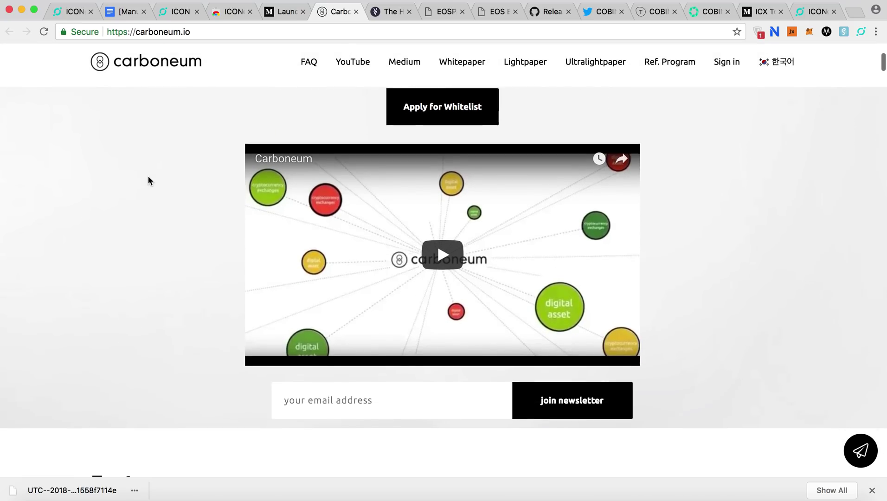
scroll(148, 179, "down", 6)
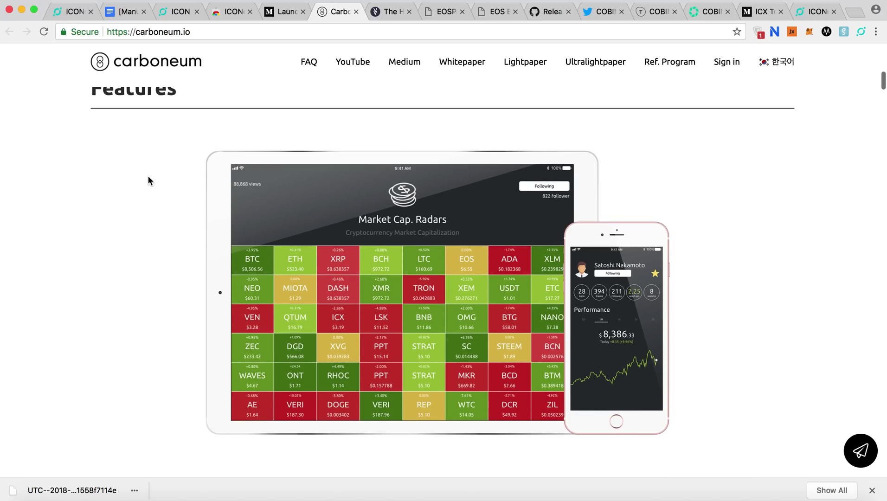
scroll(148, 180, "down", 9)
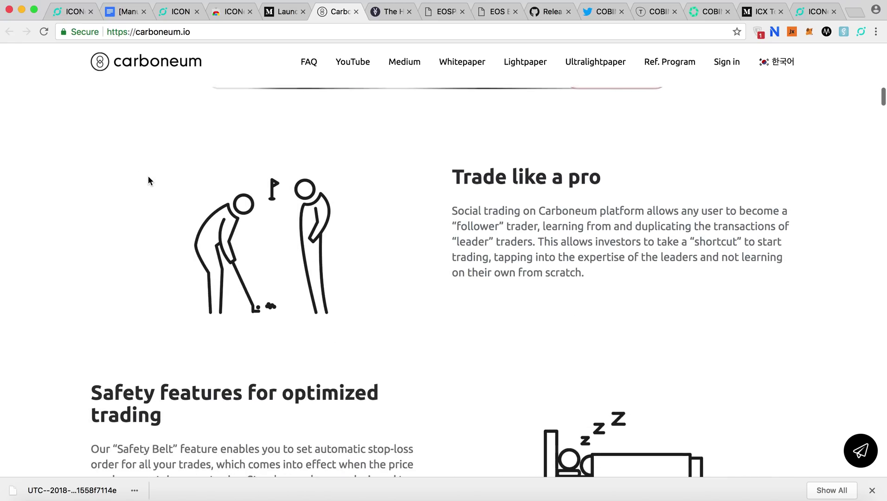
scroll(148, 177, "down", 4)
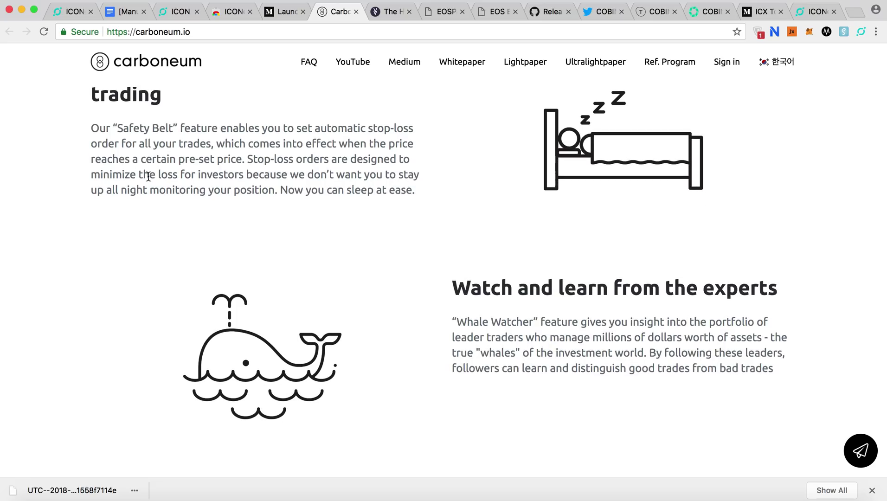
scroll(149, 176, "down", 8)
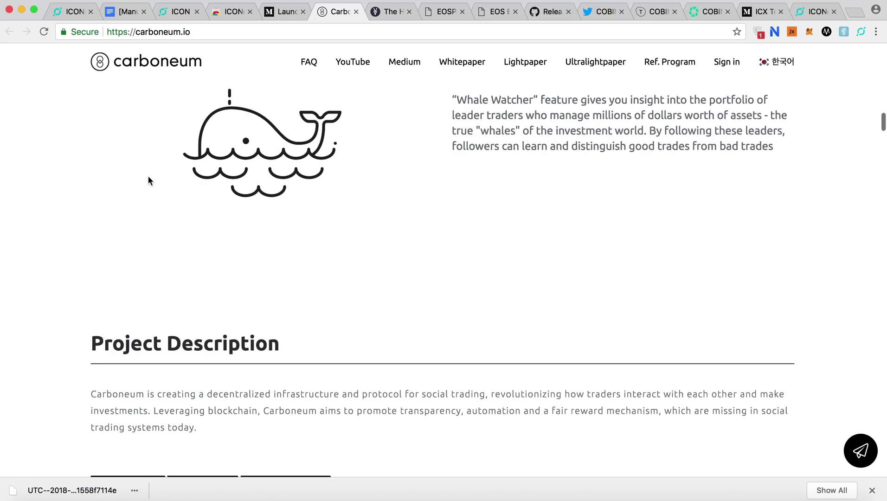
scroll(148, 176, "down", 1)
scroll(148, 176, "down", 3)
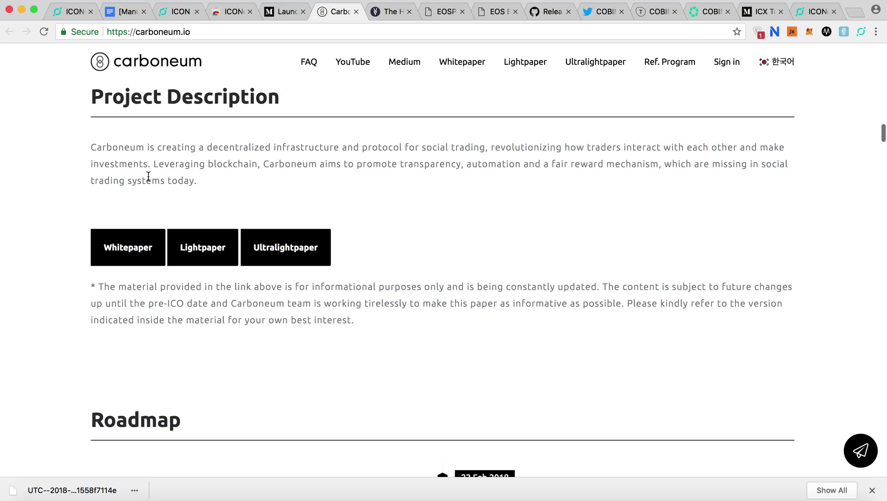
scroll(149, 179, "down", 5)
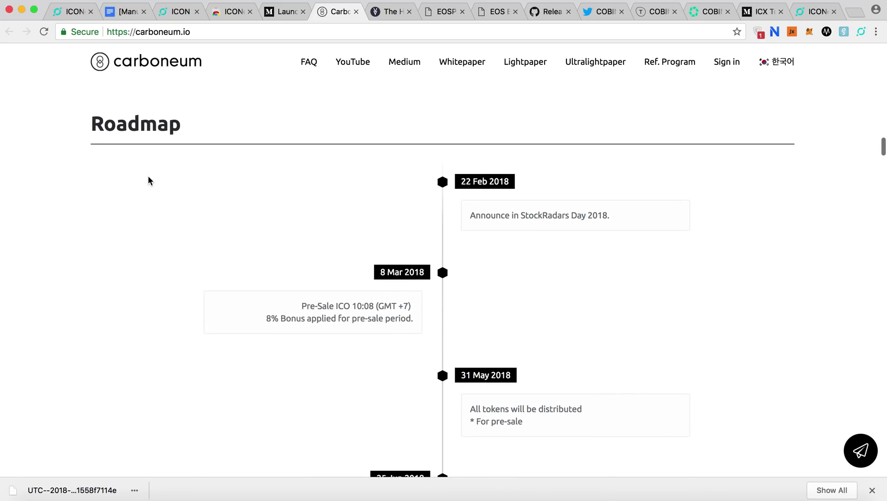
key("Home")
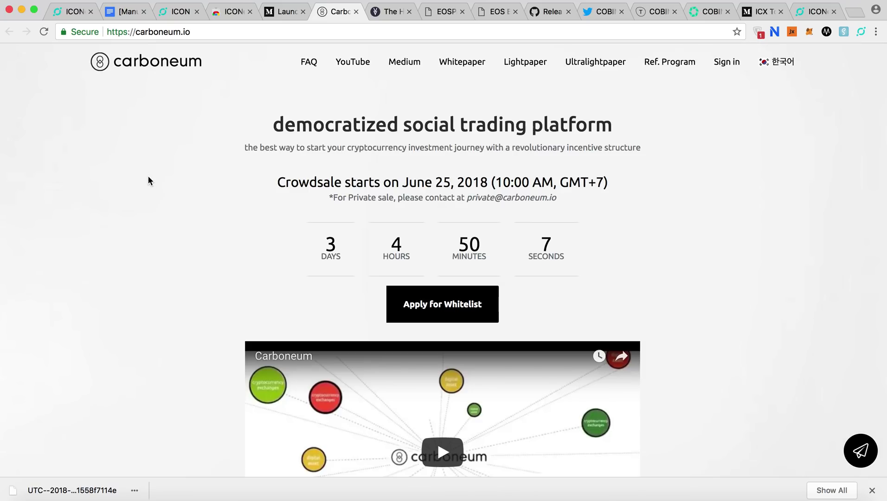
Skim down the Carboneum page again, then return to the ICONex wallet start page.
scroll(148, 180, "down", 4)
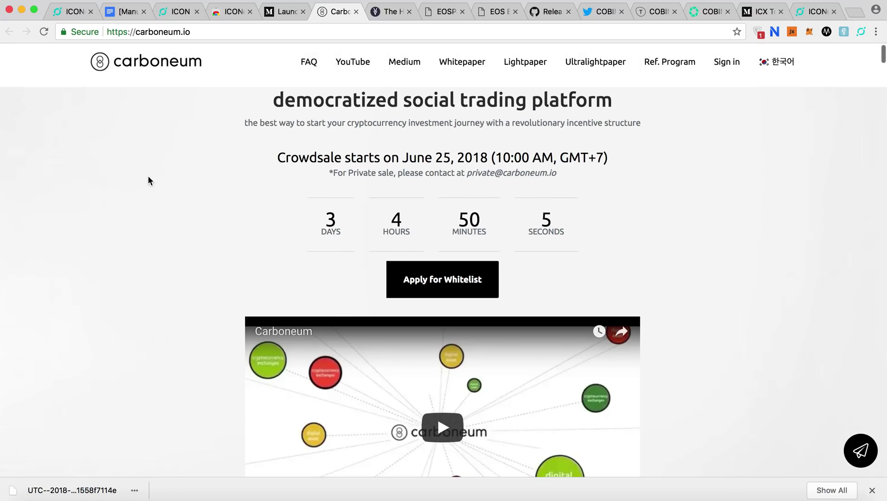
scroll(149, 180, "down", 8)
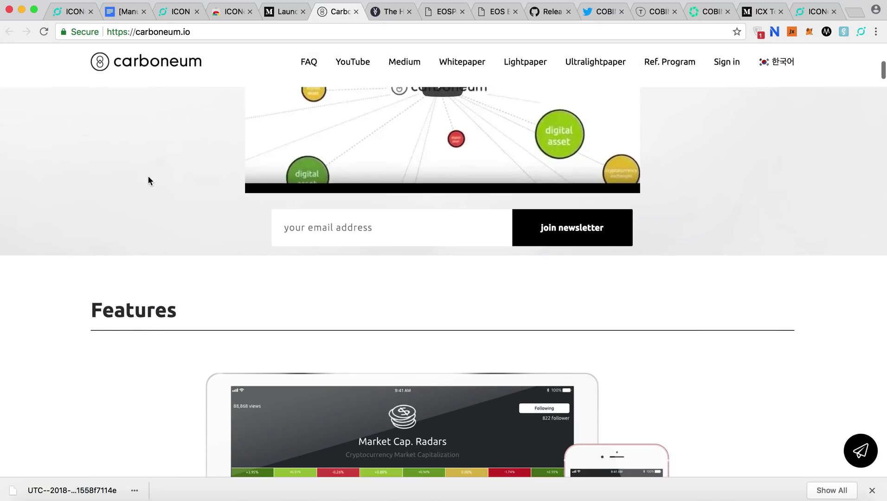
scroll(149, 180, "down", 11)
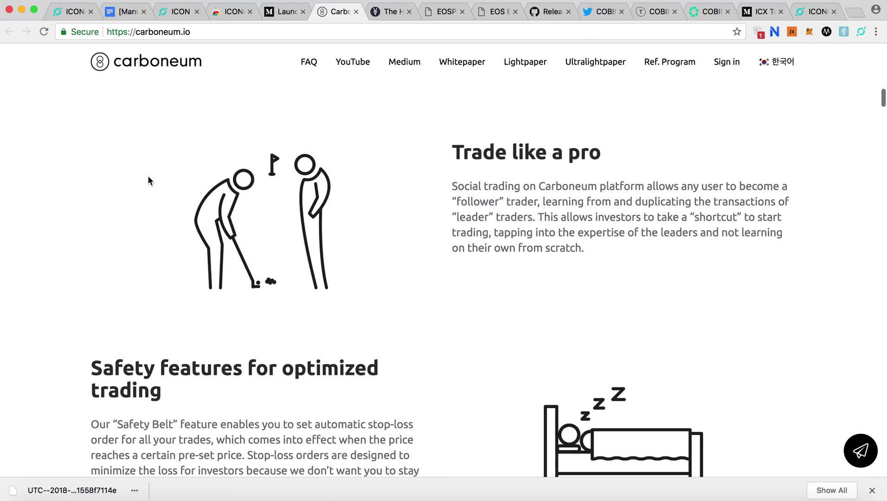
scroll(148, 180, "down", 1)
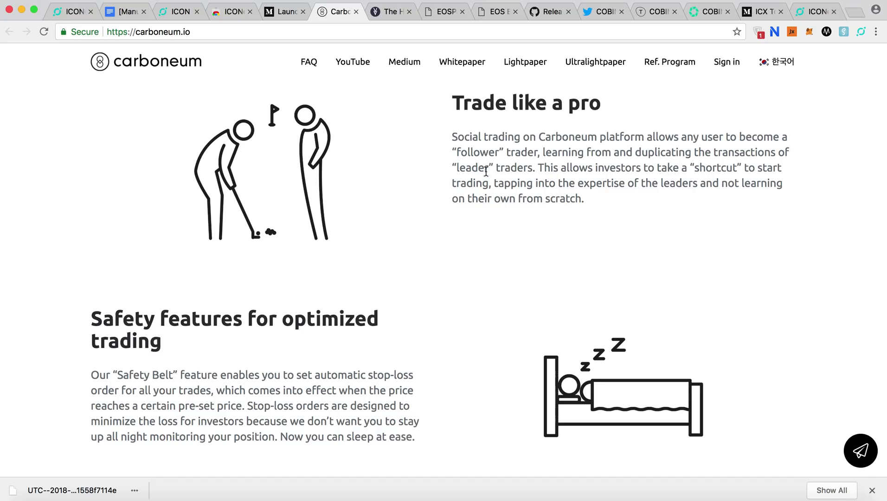
scroll(496, 175, "down", 5)
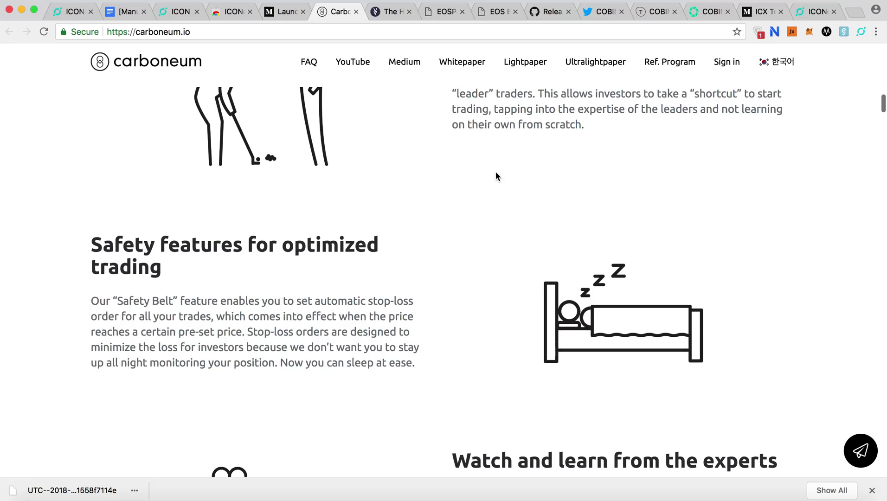
scroll(495, 175, "down", 10)
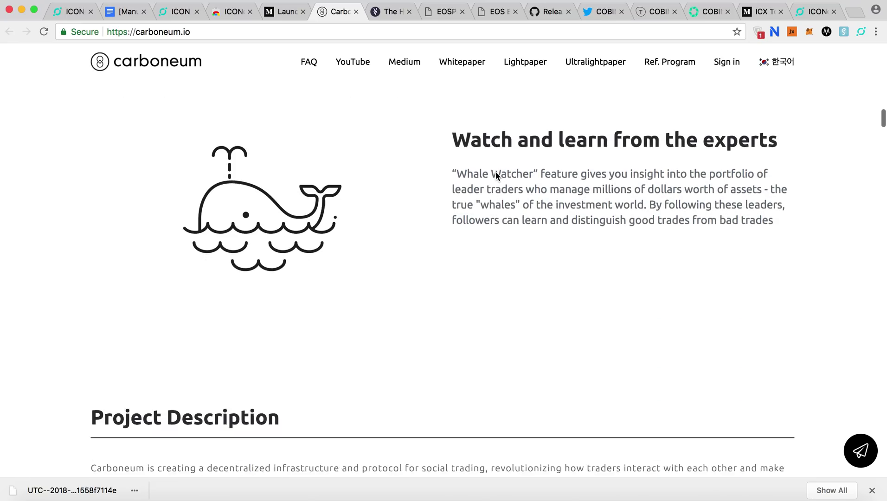
scroll(495, 171, "up", 15)
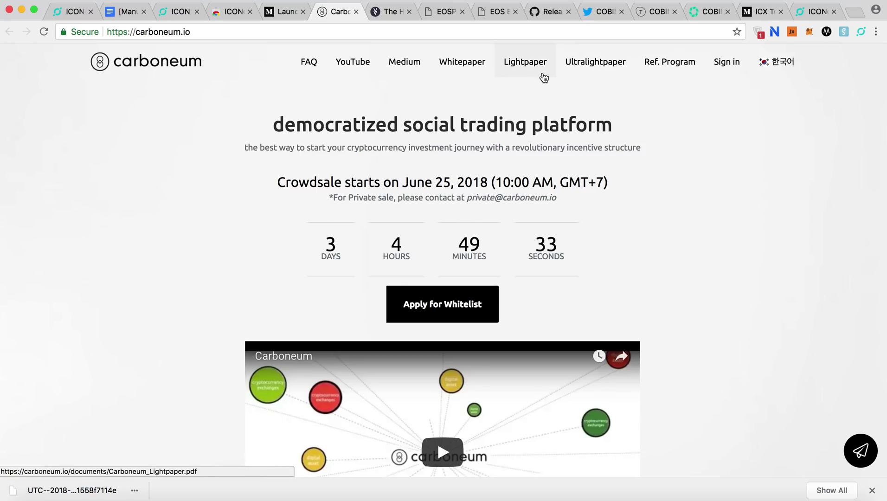
left_click(76, 11)
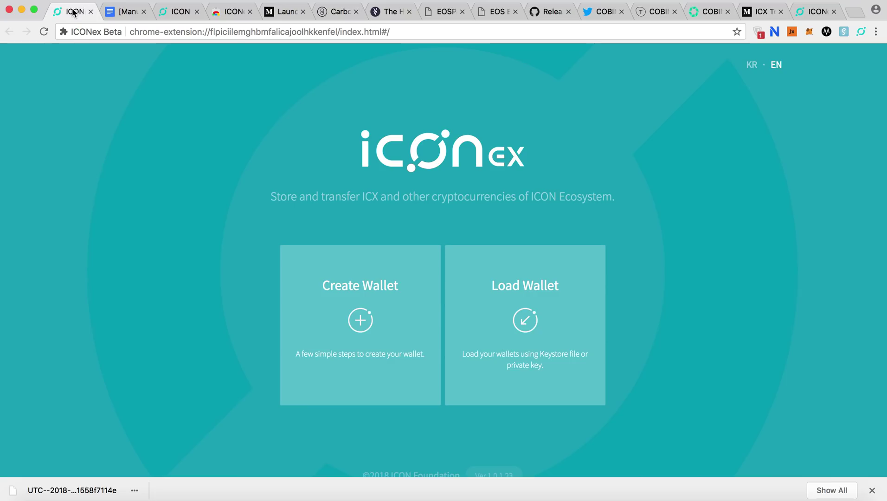